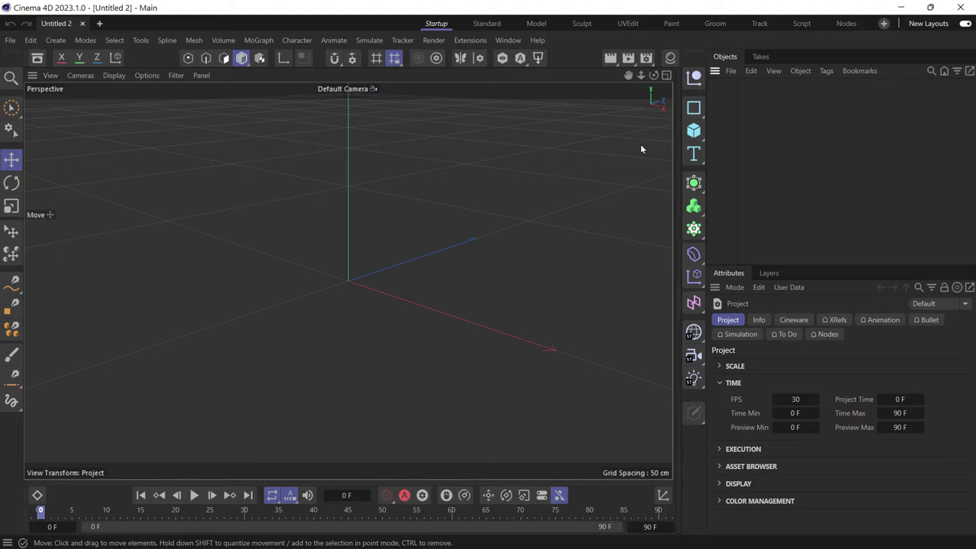
Add two null objects and set the display shape of each to Cube
{"action": "left_click", "coordinate": [694, 76]}
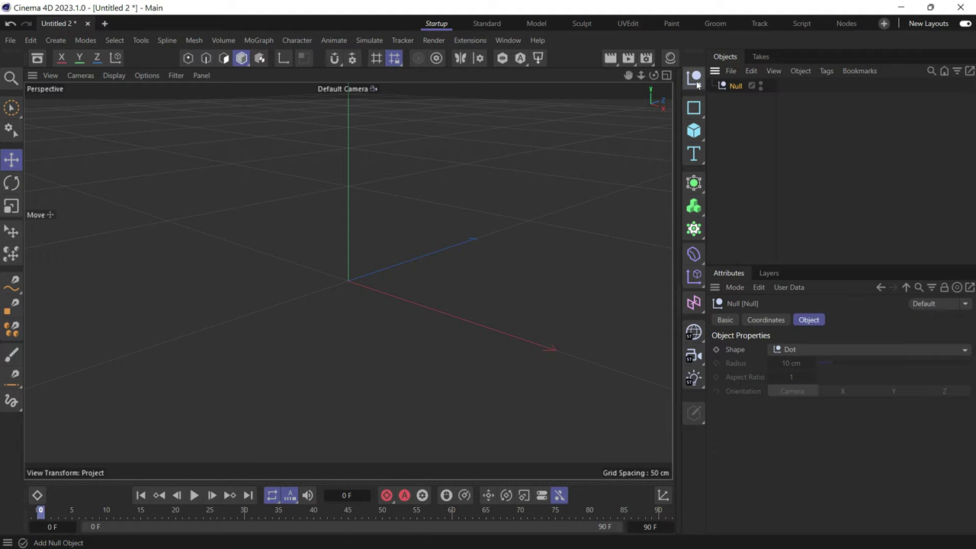
{"action": "left_click", "coordinate": [793, 350]}
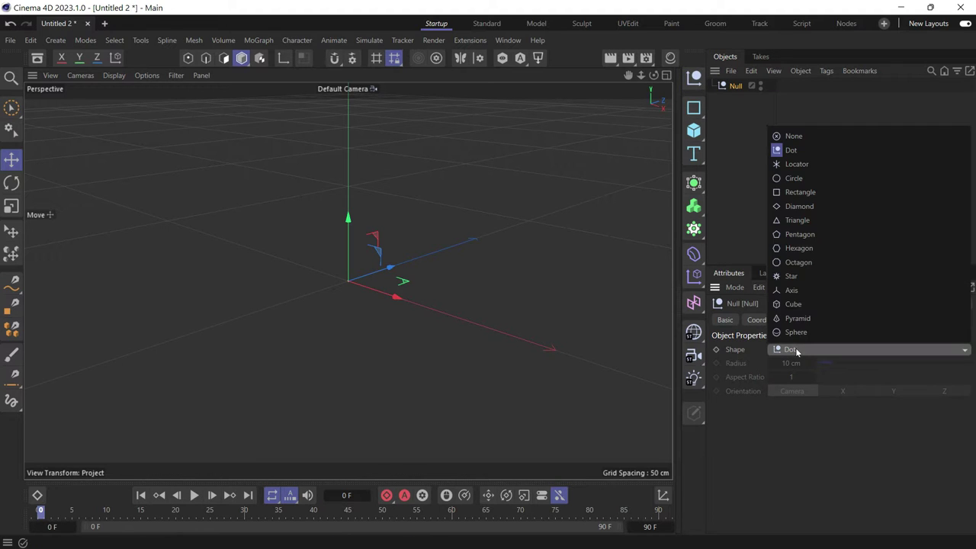
{"action": "left_click", "coordinate": [819, 304]}
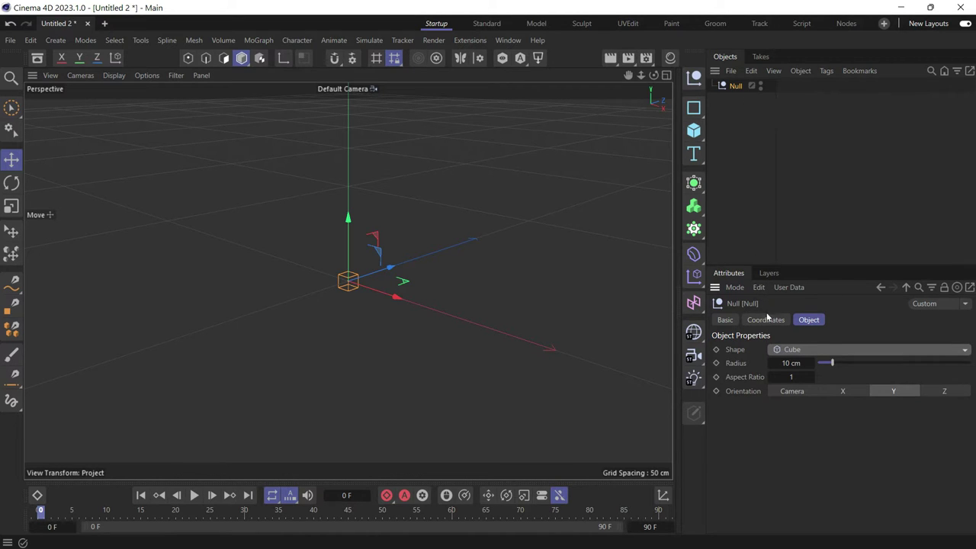
{"action": "left_click", "coordinate": [694, 78]}
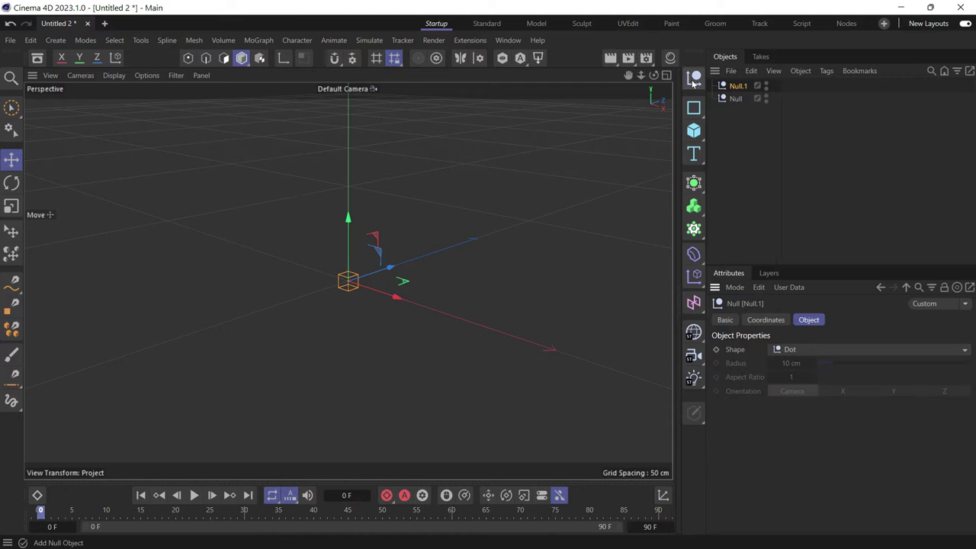
{"action": "left_click", "coordinate": [779, 351]}
{"action": "left_click", "coordinate": [804, 305]}
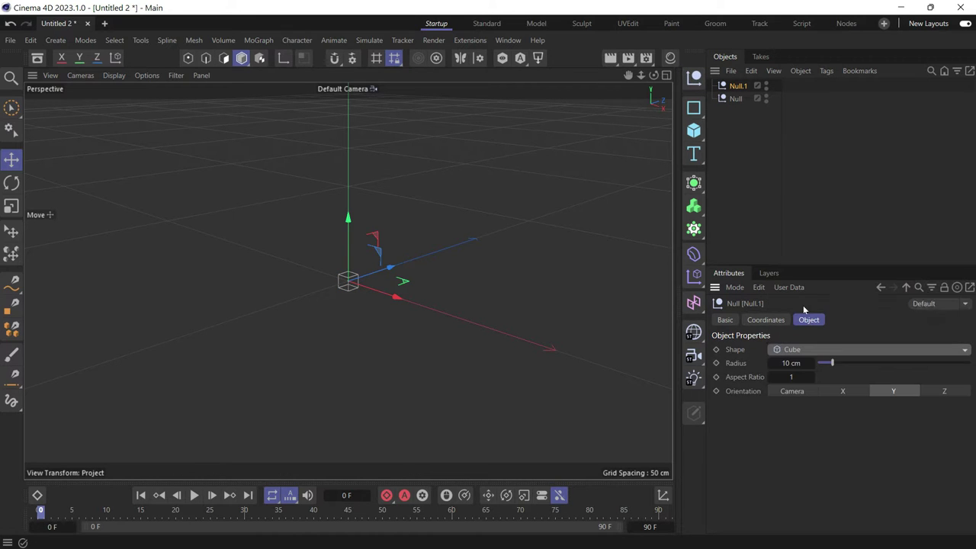
Move Null.1 below the origin and Null above it along Y, and order Null before Null.1 in the object list
{"action": "left_click_drag", "start_coordinate": [347, 221], "coordinate": [316, 326]}
{"action": "left_click", "coordinate": [734, 99]}
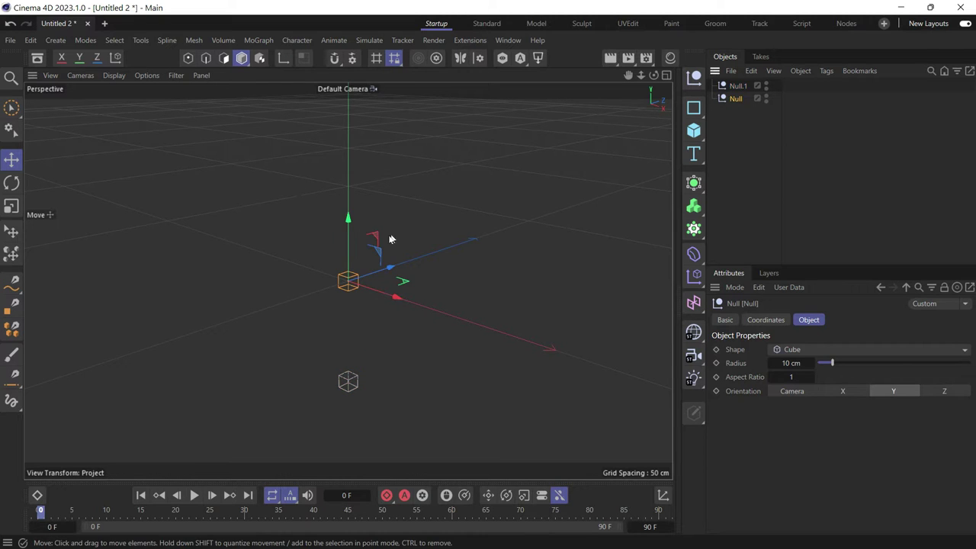
{"action": "left_click_drag", "start_coordinate": [348, 220], "coordinate": [347, 96]}
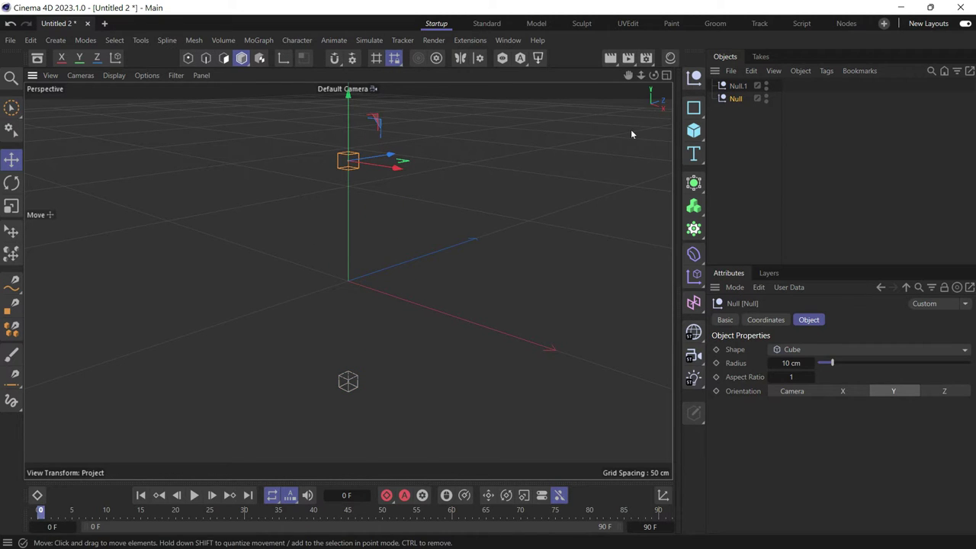
{"action": "left_click_drag", "start_coordinate": [751, 86], "coordinate": [740, 144]}
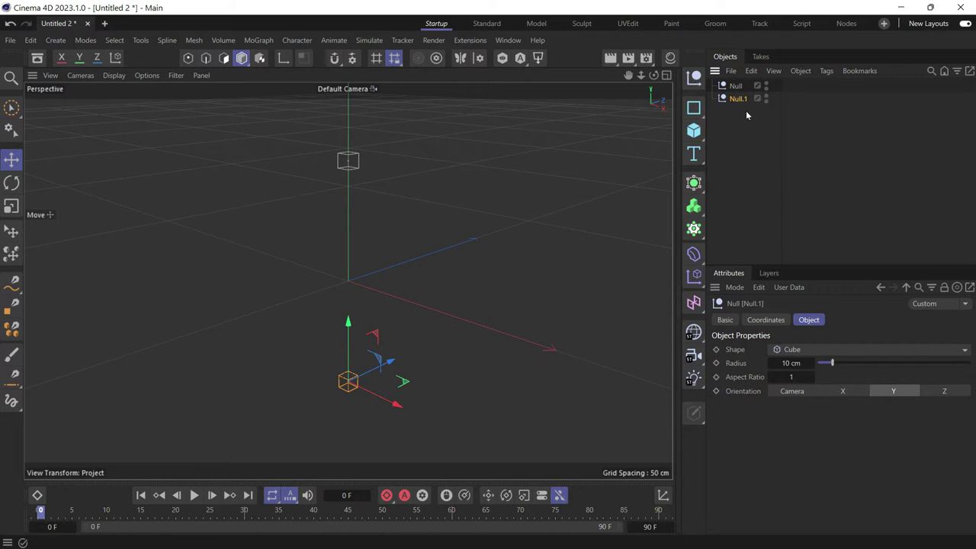
Add a Landscape primitive and raise its height to 179 cm
{"action": "left_click", "coordinate": [702, 135]}
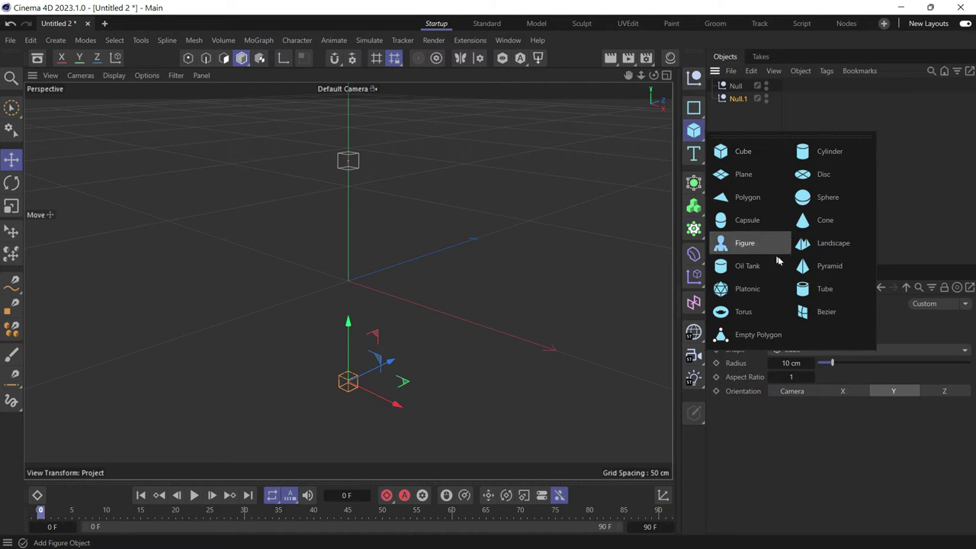
{"action": "left_click", "coordinate": [829, 245]}
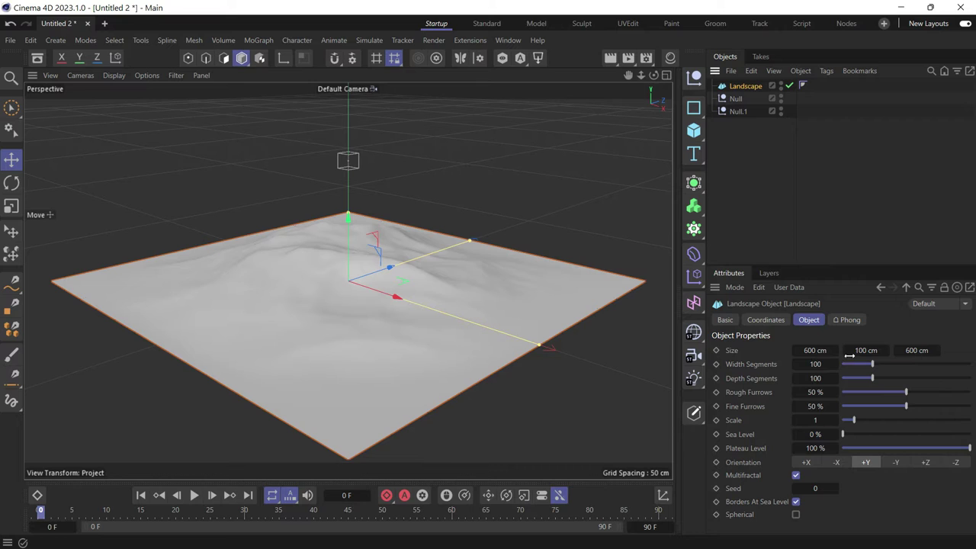
{"action": "left_click_drag", "start_coordinate": [867, 350], "coordinate": [902, 351]}
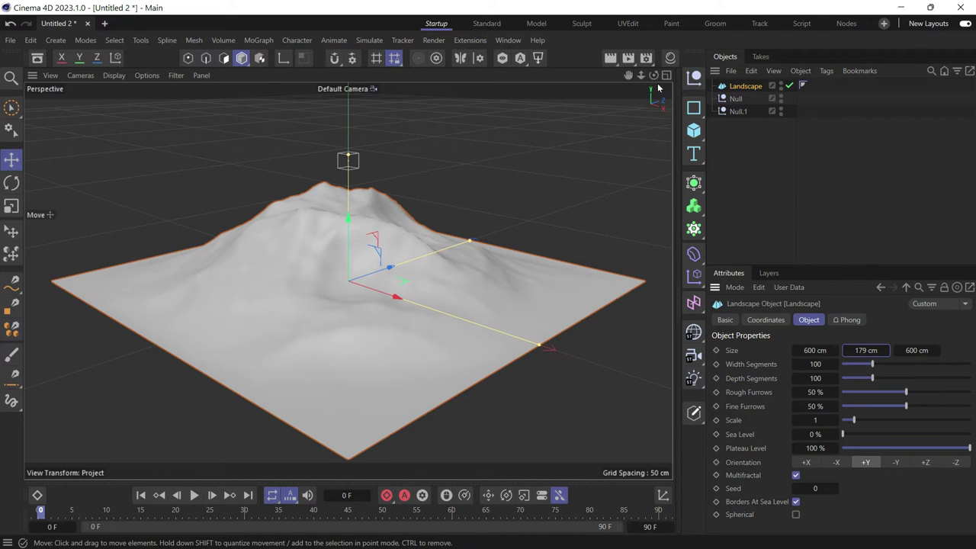
Show the mesh lines on the shaded landscape and inspect the terrain between the two nulls
{"action": "left_click_drag", "start_coordinate": [658, 88], "coordinate": [657, 86]}
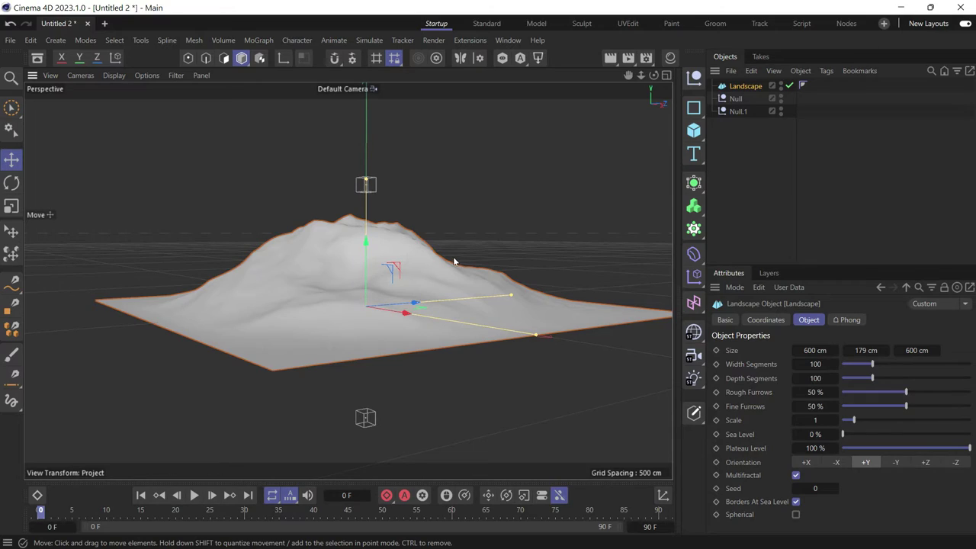
{"action": "key", "text": "n"}
{"action": "key", "text": "b"}
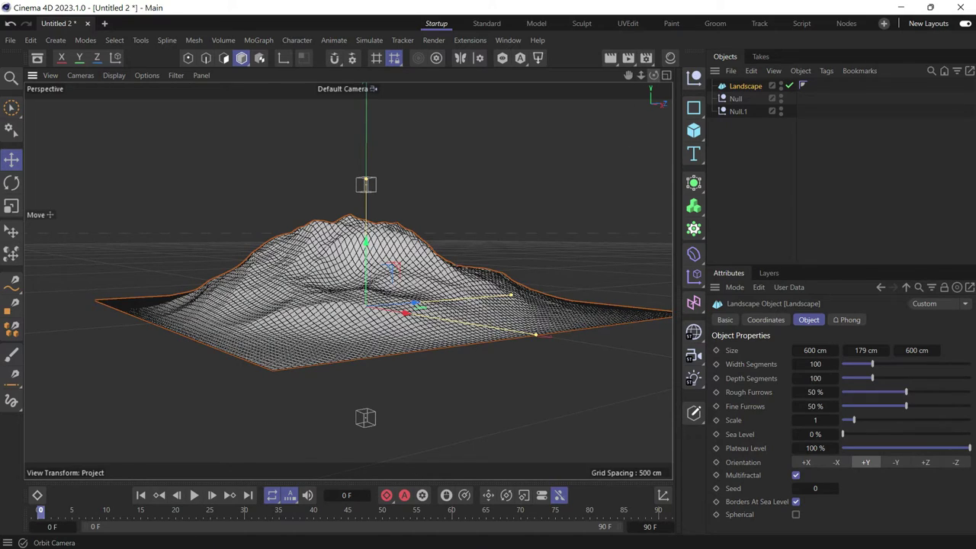
{"action": "mouse_move", "coordinate": [654, 75]}
{"action": "left_mouse_down"}
{"action": "mouse_move", "coordinate": [654, 103]}
{"action": "mouse_move", "coordinate": [654, 75]}
{"action": "left_mouse_up"}
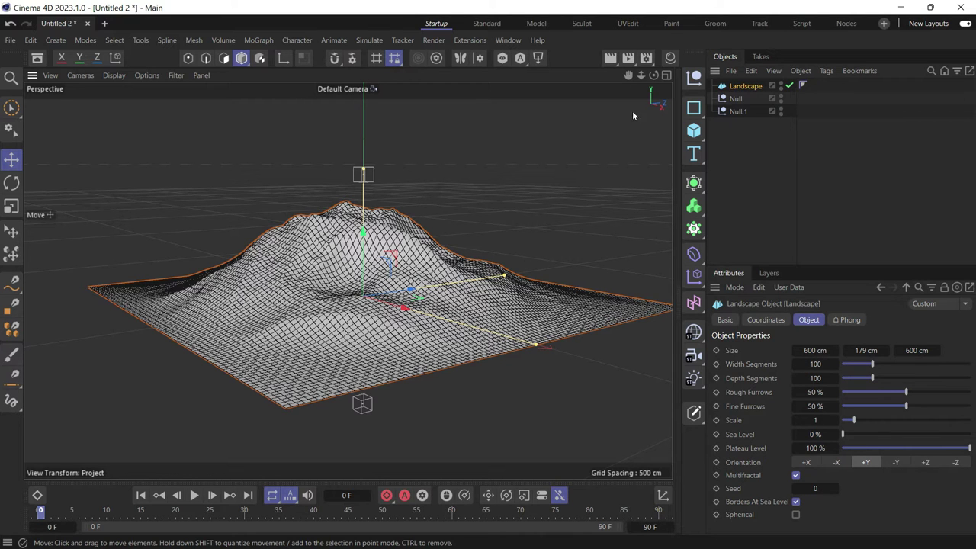
{"action": "left_click_drag", "start_coordinate": [654, 75], "coordinate": [719, 155]}
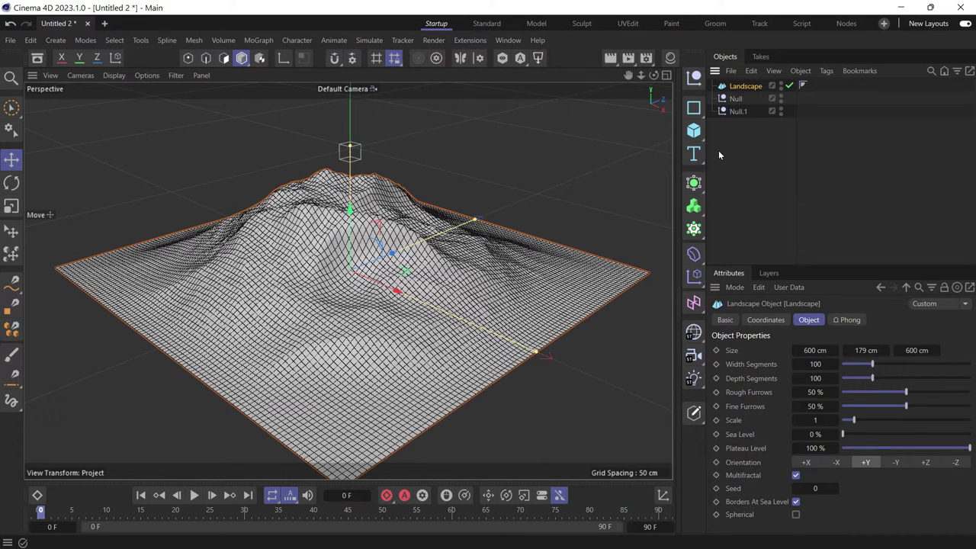
Make the landscape editable and give it an XPresso tag
{"action": "key", "text": "c"}
{"action": "right_click", "coordinate": [739, 87]}
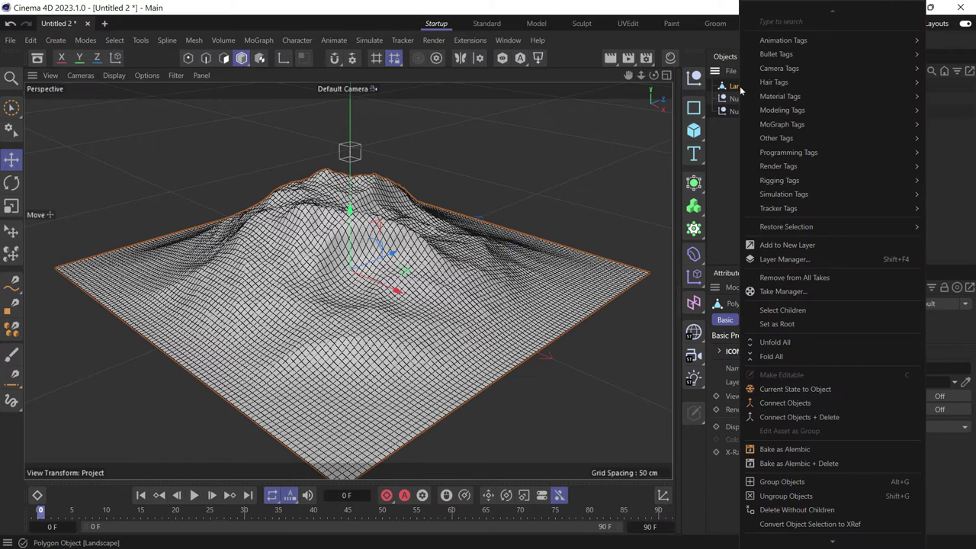
{"action": "mouse_move", "coordinate": [773, 154]}
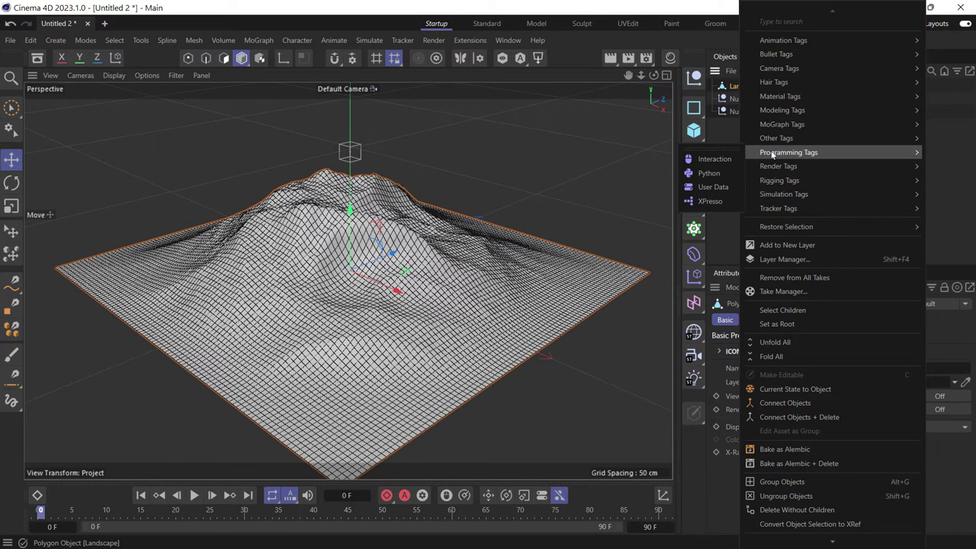
{"action": "left_click", "coordinate": [712, 203]}
Place Landscape, Null and Null.1 as nodes in the XPresso graph, stacked one below another
{"action": "left_click_drag", "start_coordinate": [729, 194], "coordinate": [368, 148]}
{"action": "left_click_drag", "start_coordinate": [738, 87], "coordinate": [334, 227]}
{"action": "left_click_drag", "start_coordinate": [736, 100], "coordinate": [331, 260]}
{"action": "left_click_drag", "start_coordinate": [738, 112], "coordinate": [328, 285]}
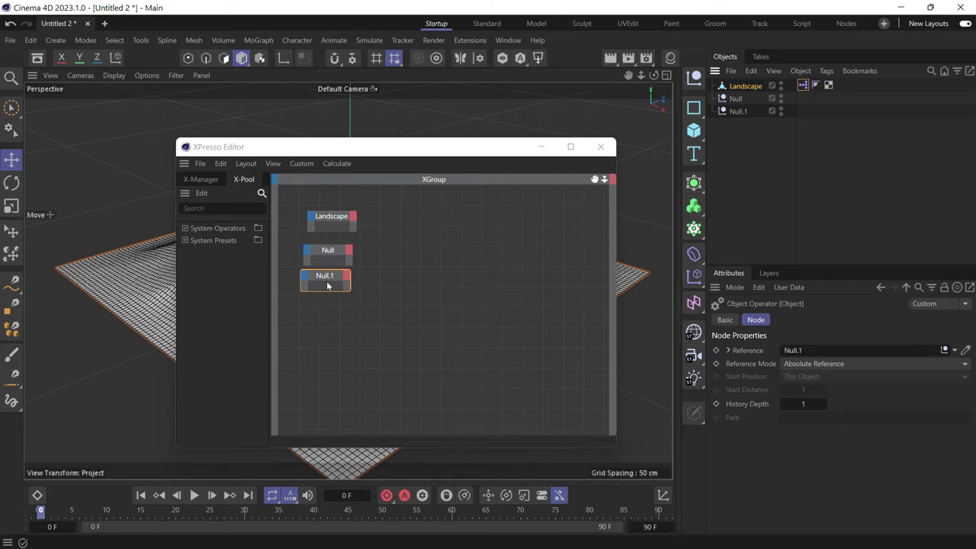
Find the Ray Collision operator by searching for "ray" and place it beside the object nodes
{"action": "left_click", "coordinate": [251, 208]}
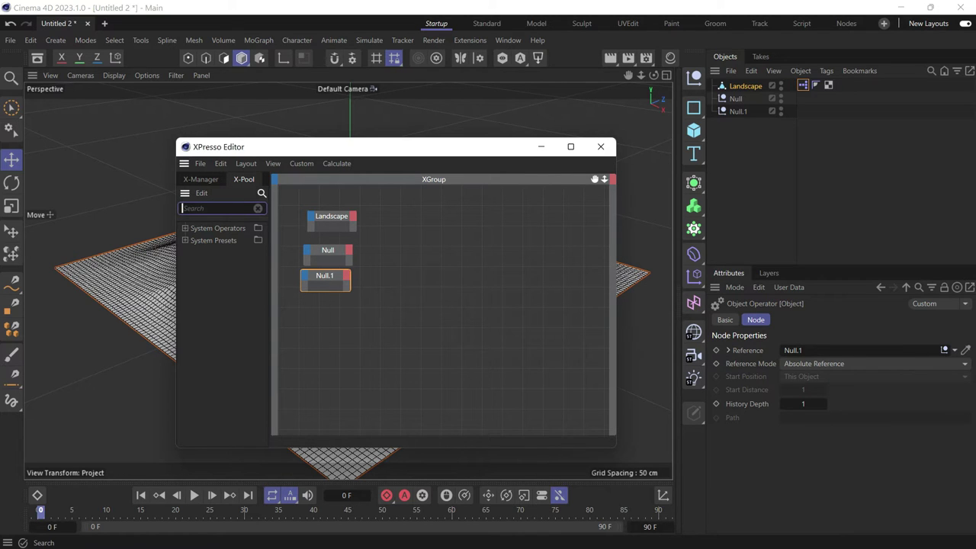
{"action": "type", "text": "ra"}
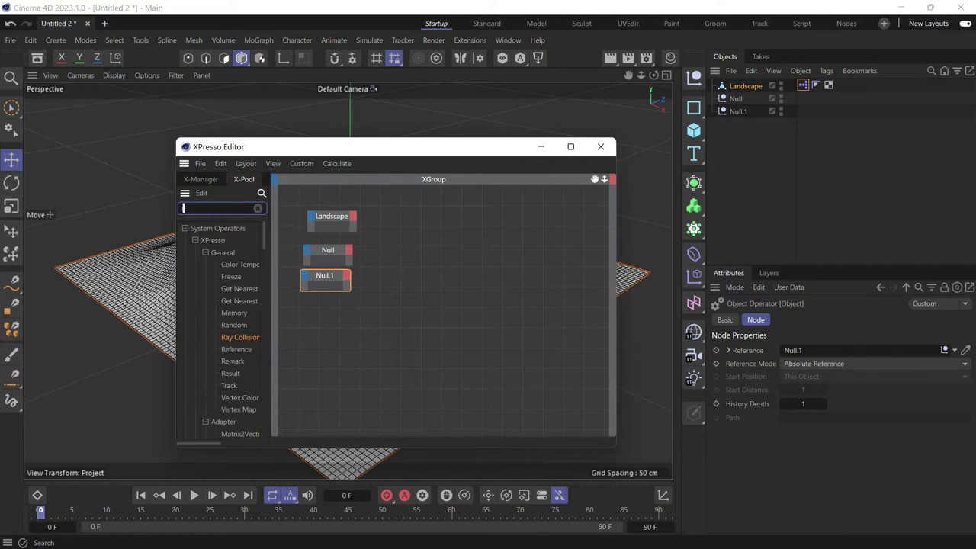
{"action": "type", "text": "y"}
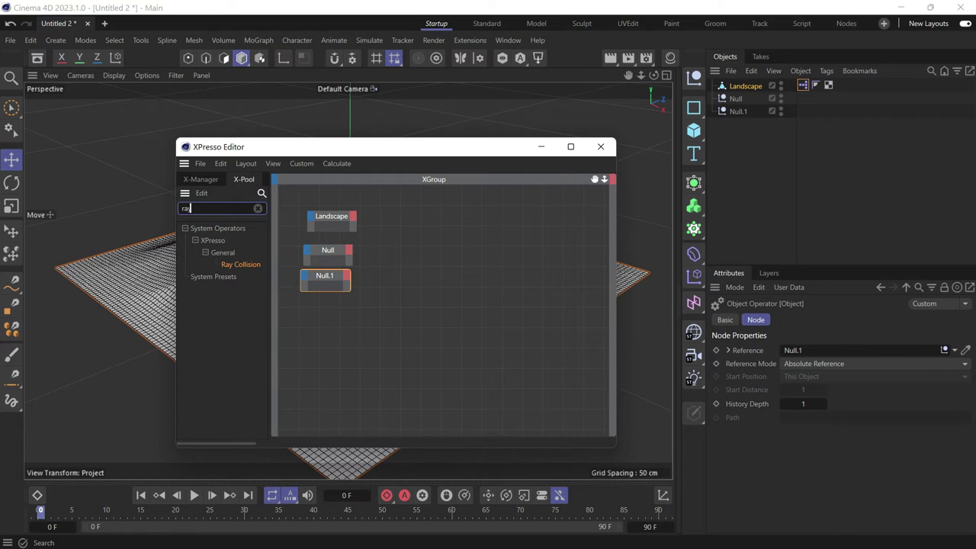
{"action": "left_click_drag", "start_coordinate": [425, 256], "coordinate": [443, 250]}
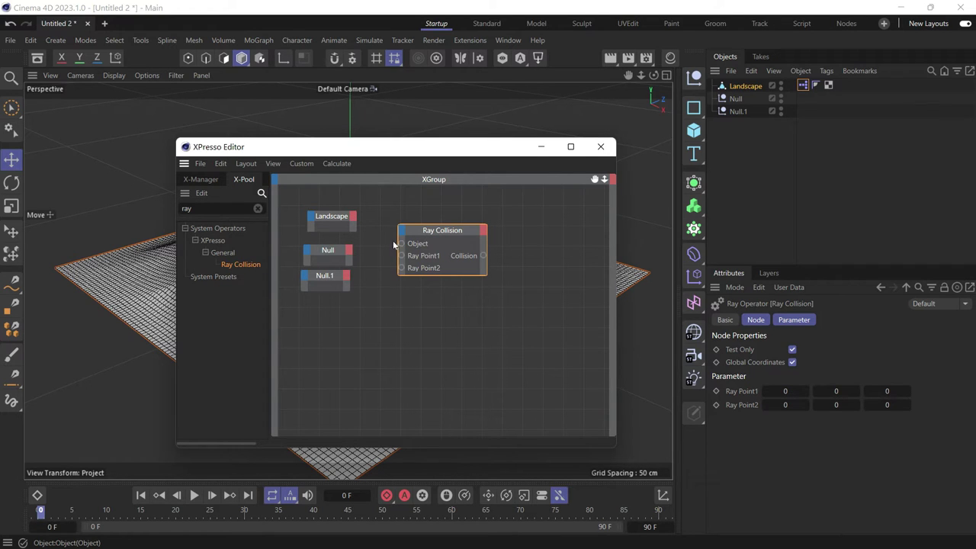
Connect the Landscape's Object output to Ray Collision's Object input, and Null's Global Position to Ray Point1
{"action": "left_click_drag", "start_coordinate": [402, 247], "coordinate": [351, 216]}
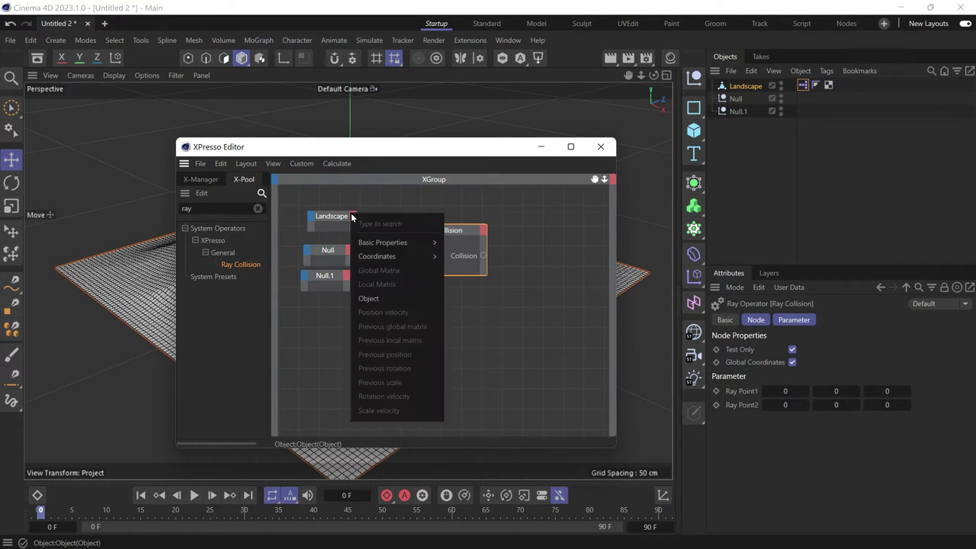
{"action": "left_click", "coordinate": [369, 299]}
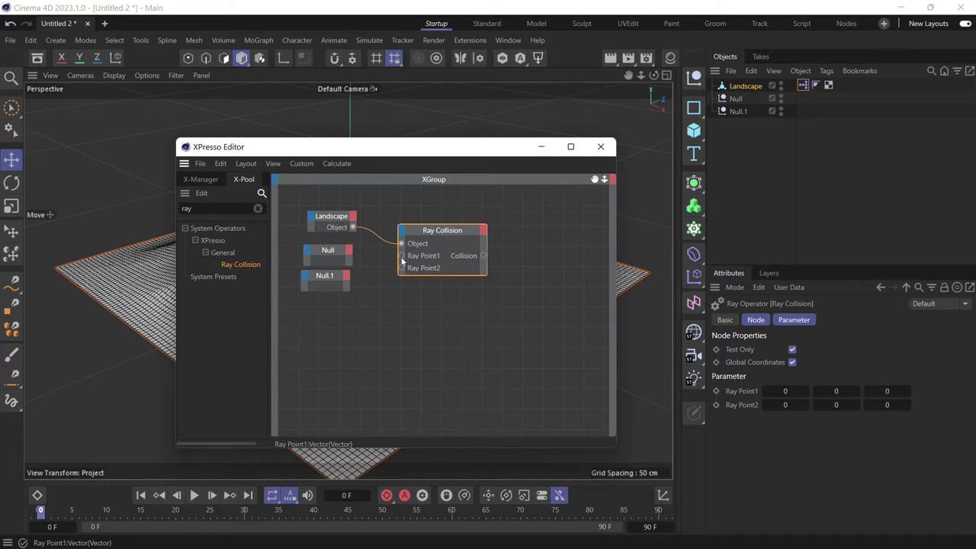
{"action": "left_click_drag", "start_coordinate": [402, 262], "coordinate": [347, 253]}
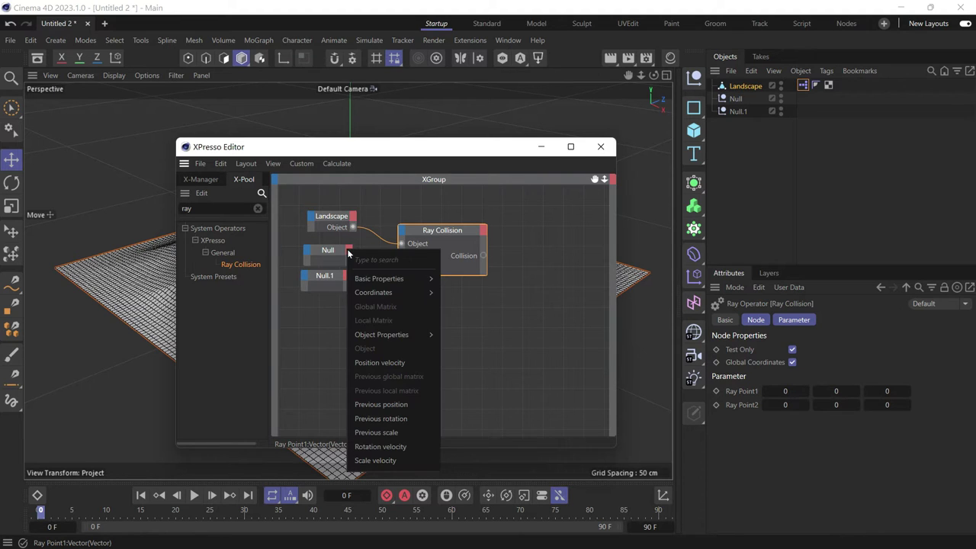
{"action": "mouse_move", "coordinate": [375, 294]}
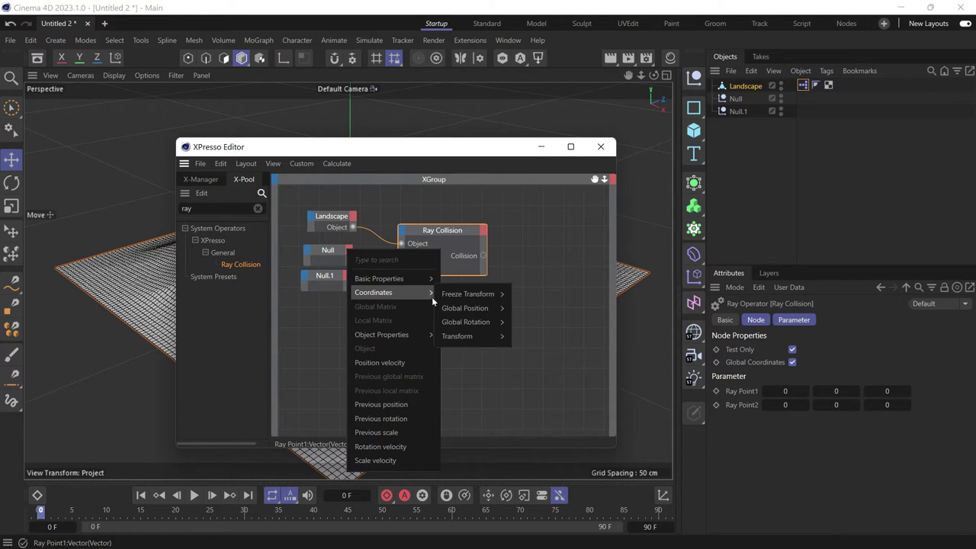
{"action": "mouse_move", "coordinate": [473, 310]}
{"action": "left_click", "coordinate": [521, 311]}
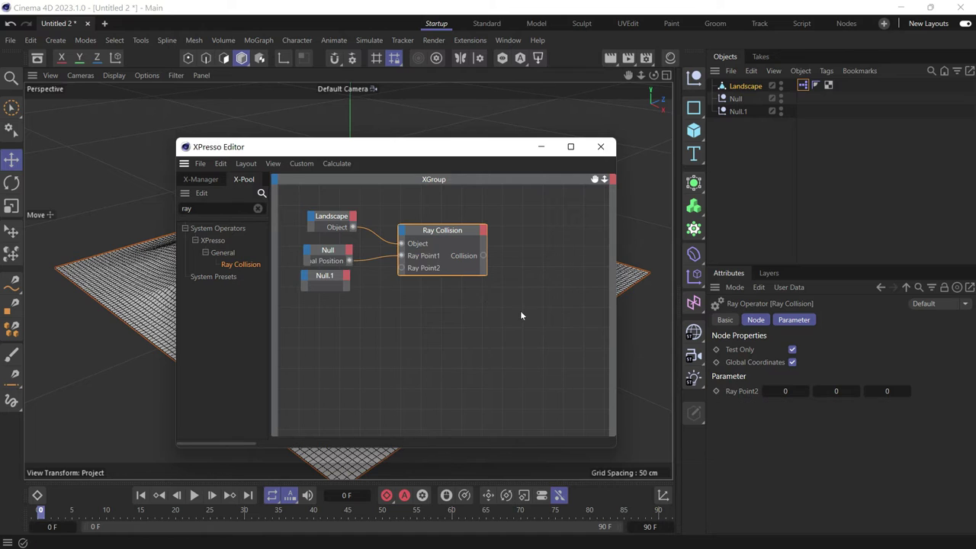
Connect Null.1's Global Position output to Ray Collision's Ray Point2 input
{"action": "left_click_drag", "start_coordinate": [403, 270], "coordinate": [349, 277]}
{"action": "mouse_move", "coordinate": [383, 318]}
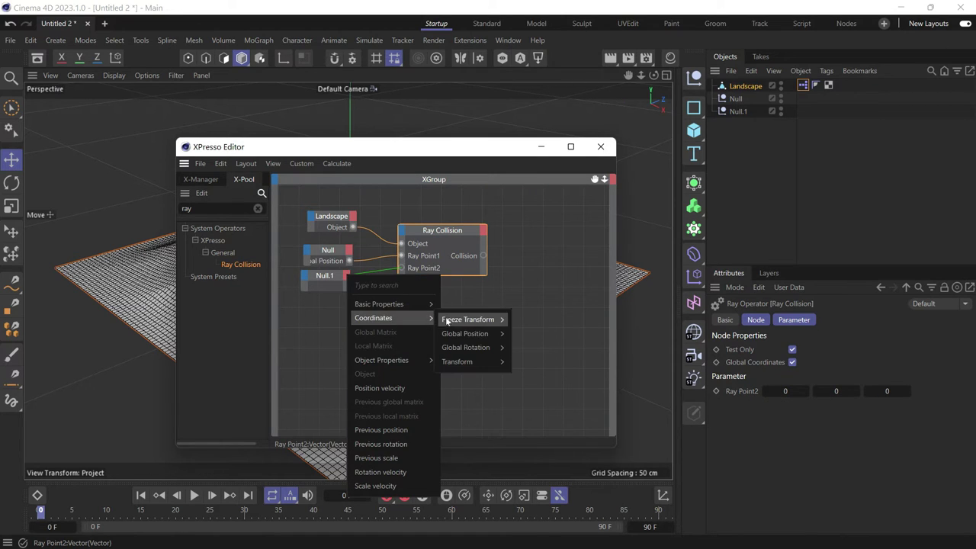
{"action": "mouse_move", "coordinate": [467, 334]}
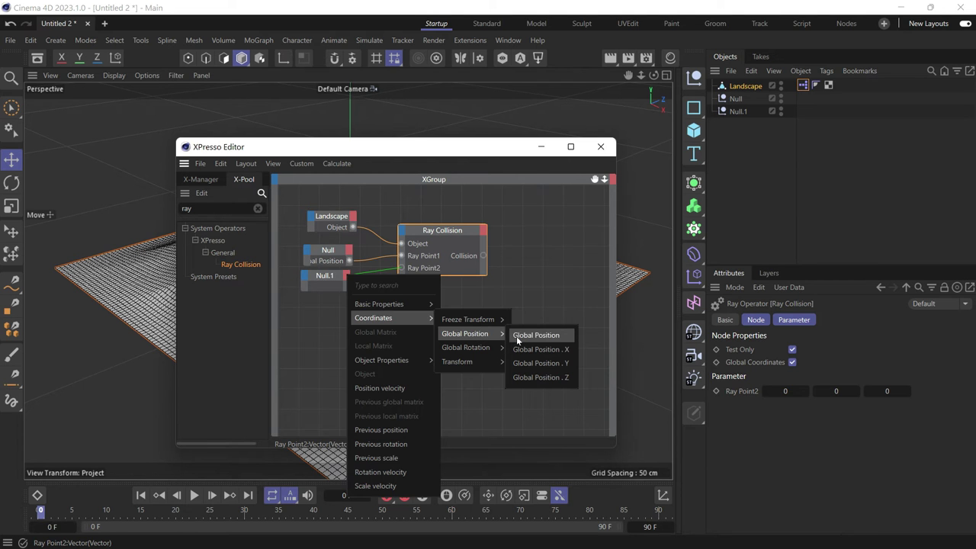
{"action": "left_click", "coordinate": [516, 337]}
Add a sphere with a 50 cm radius and place it as a node after Ray Collision in the XPresso graph
{"action": "left_click_drag", "start_coordinate": [427, 152], "coordinate": [340, 236]}
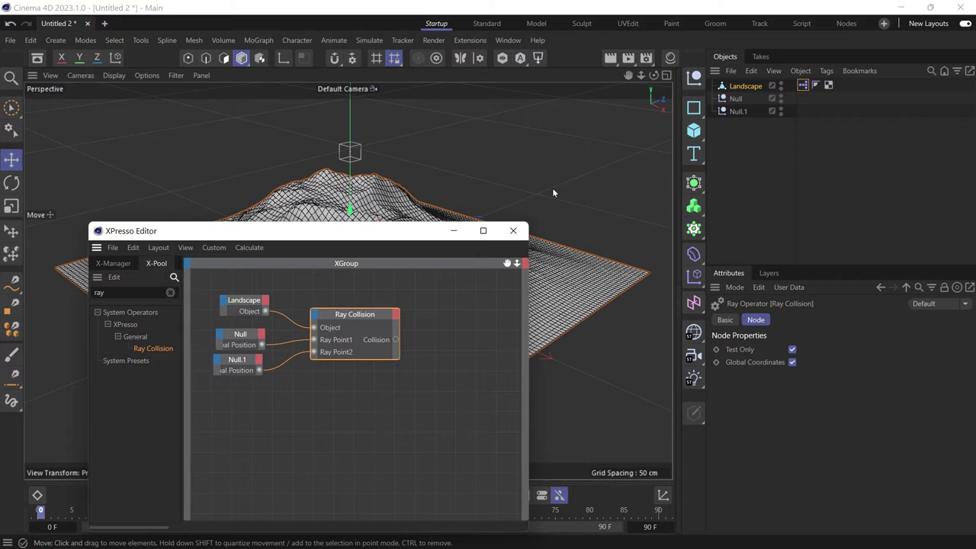
{"action": "left_click", "coordinate": [693, 132]}
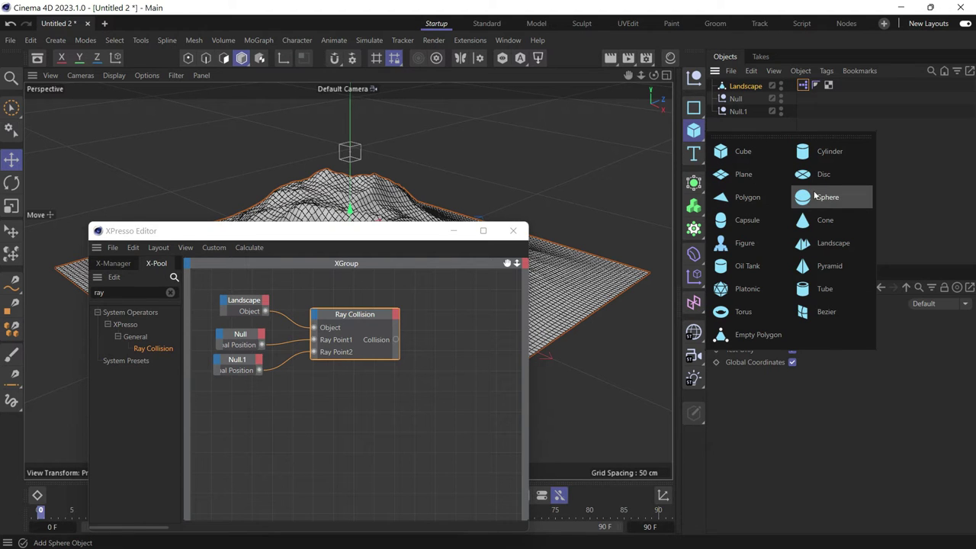
{"action": "left_click", "coordinate": [827, 198]}
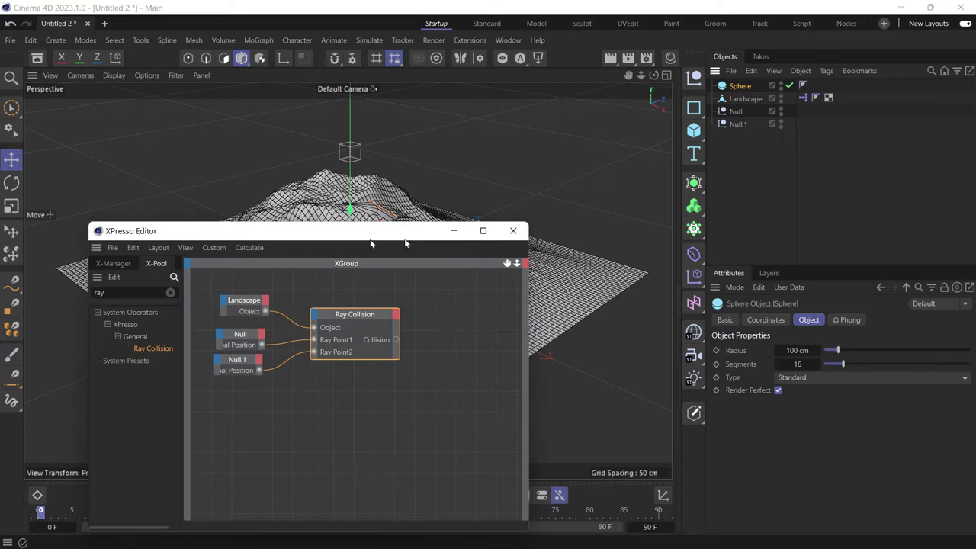
{"action": "left_click_drag", "start_coordinate": [413, 239], "coordinate": [359, 239]}
{"action": "left_click", "coordinate": [832, 350]}
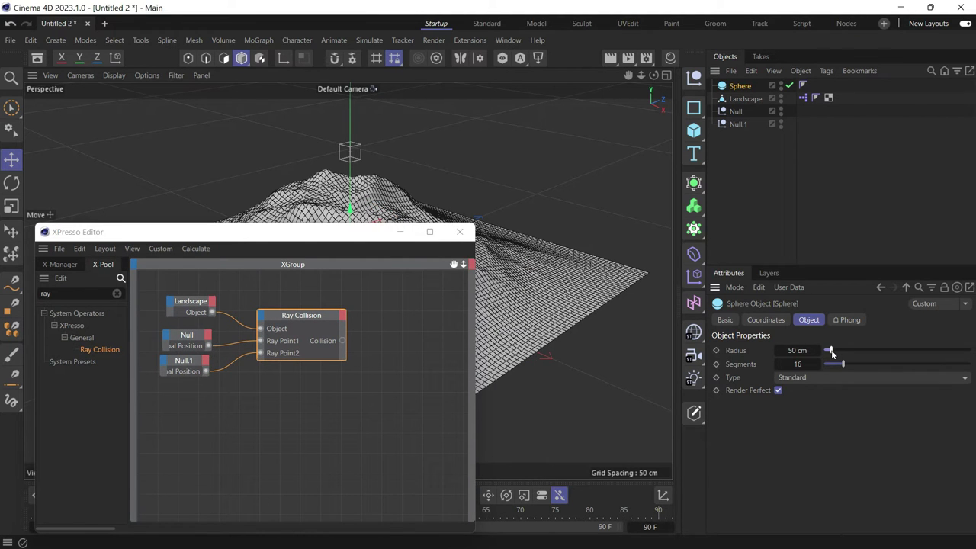
{"action": "left_click_drag", "start_coordinate": [314, 234], "coordinate": [344, 181]}
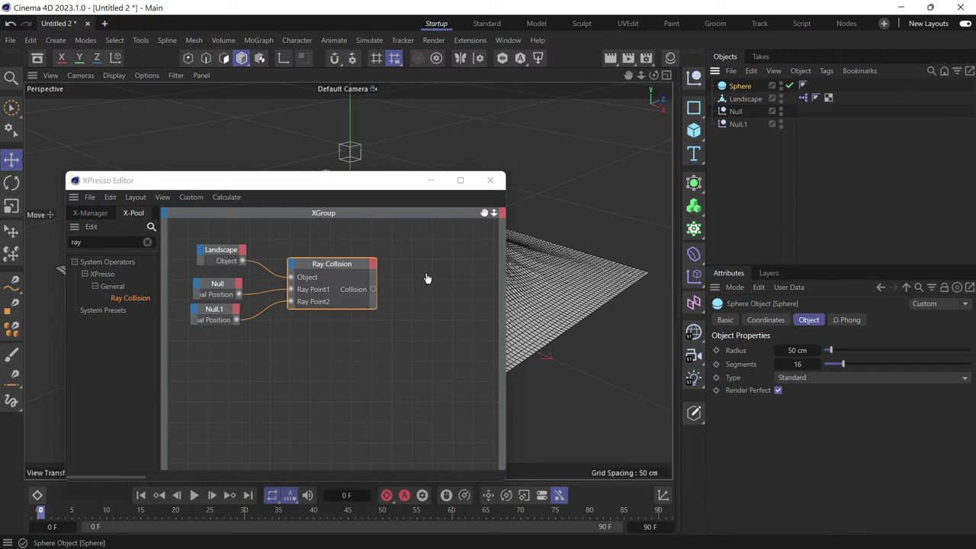
{"action": "left_click_drag", "start_coordinate": [450, 281], "coordinate": [450, 281]}
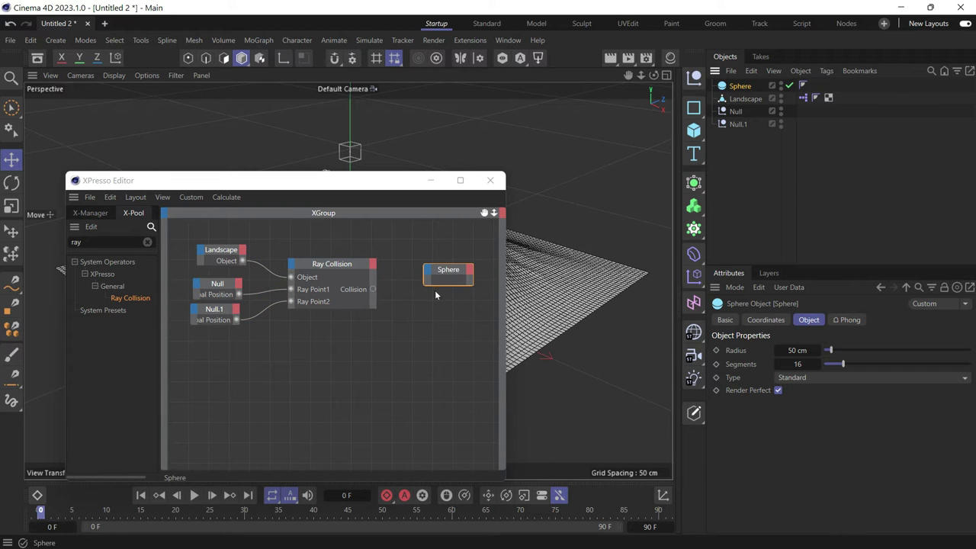
Add a Hit Position output to Ray Collision and connect it to the Sphere node's Global Position input
{"action": "left_click", "coordinate": [373, 266]}
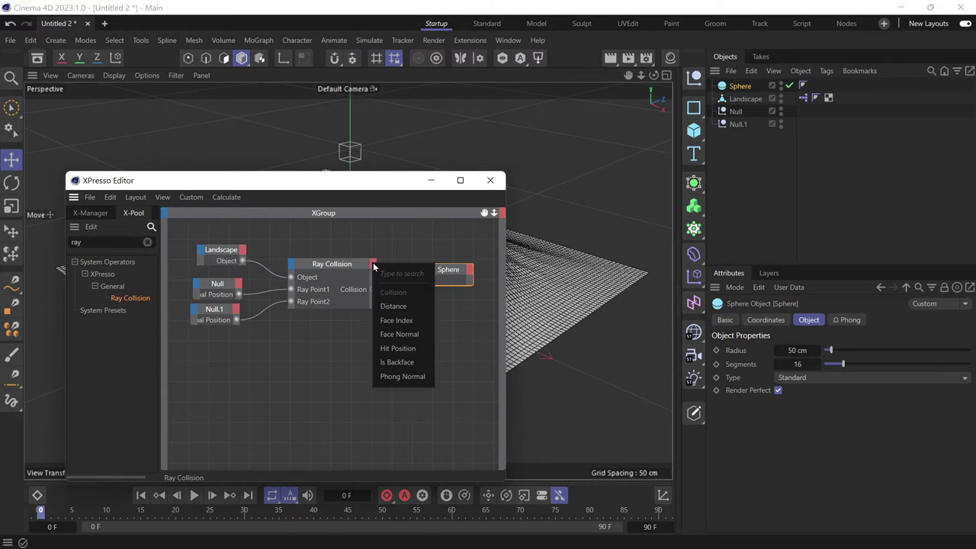
{"action": "left_click", "coordinate": [400, 350]}
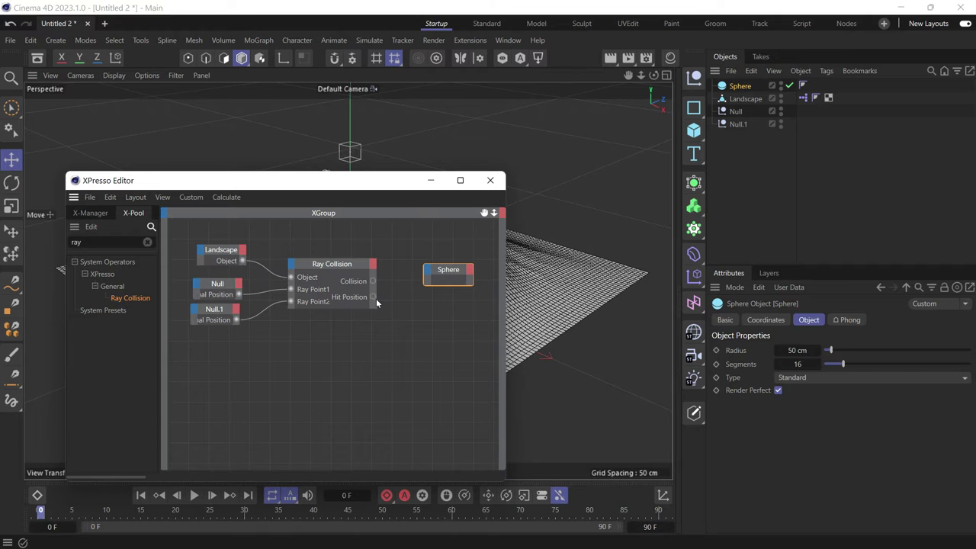
{"action": "left_click_drag", "start_coordinate": [372, 297], "coordinate": [427, 272]}
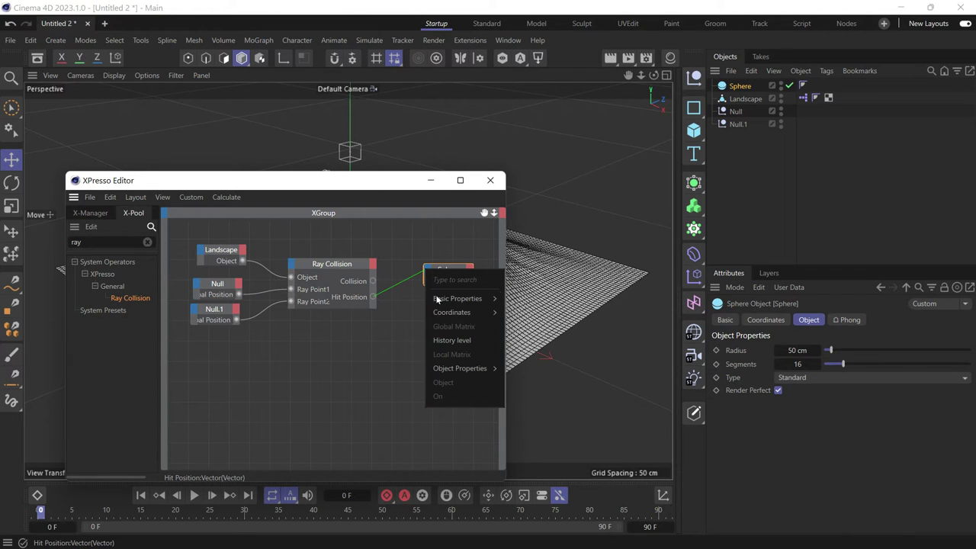
{"action": "mouse_move", "coordinate": [449, 318]}
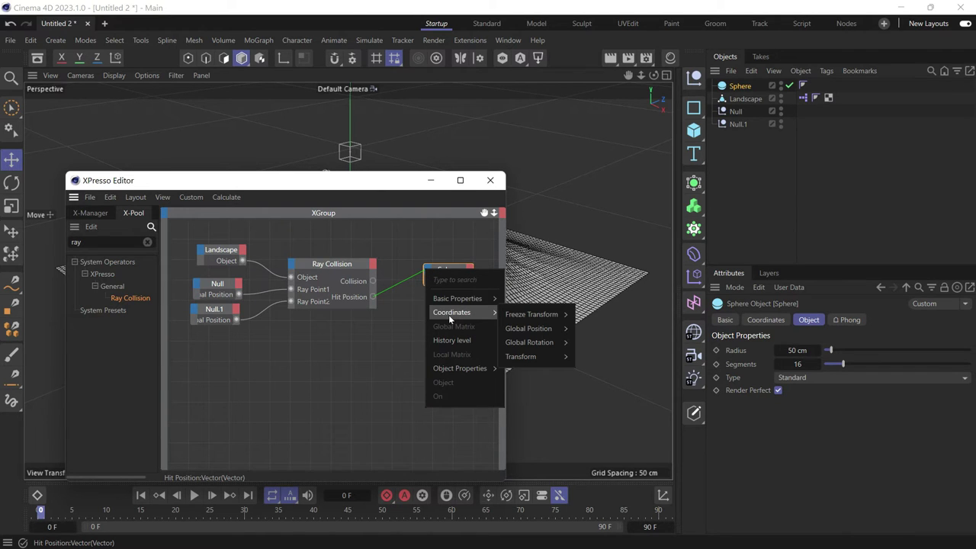
{"action": "mouse_move", "coordinate": [538, 329]}
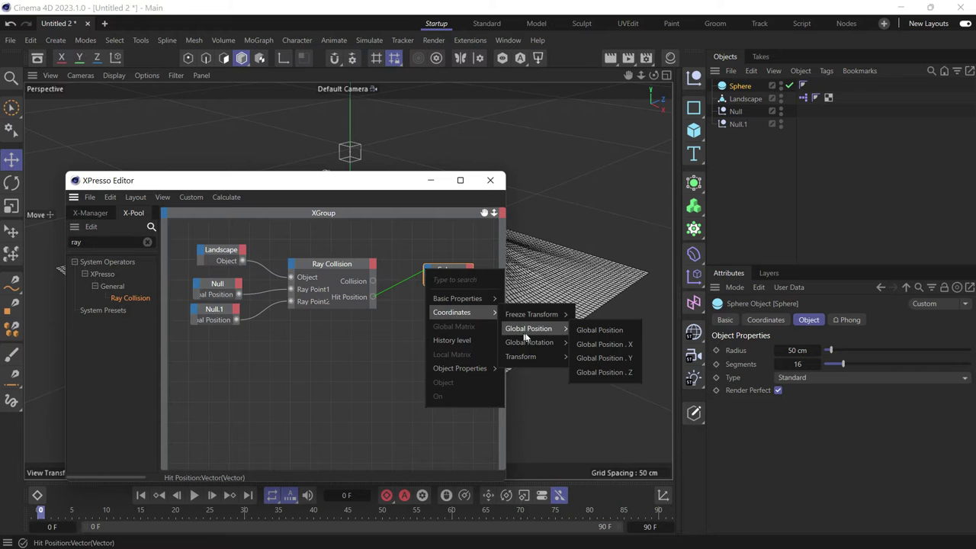
{"action": "left_click", "coordinate": [583, 334]}
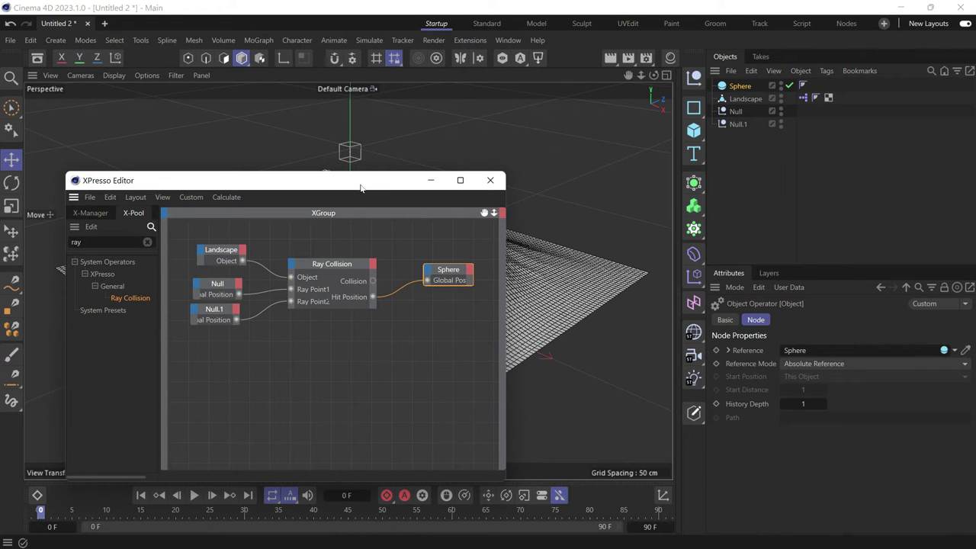
Turn off Test Only for the Ray Collision node and close the XPresso Editor
{"action": "left_click_drag", "start_coordinate": [364, 185], "coordinate": [548, 323]}
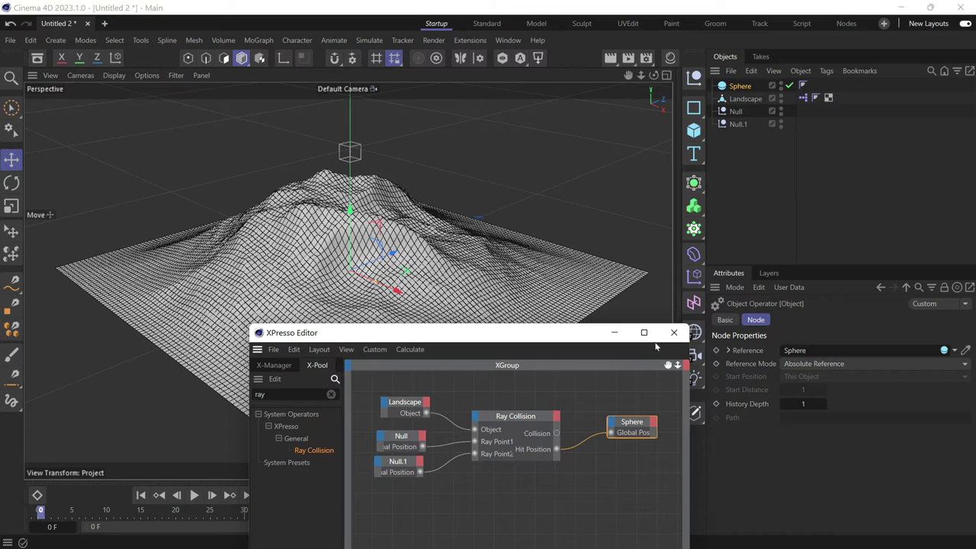
{"action": "left_click_drag", "start_coordinate": [545, 391], "coordinate": [503, 509]}
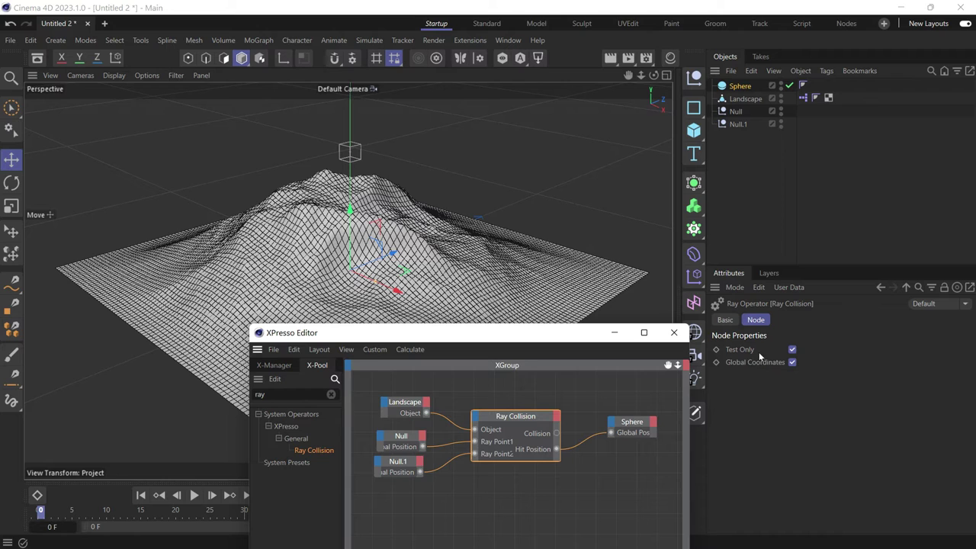
{"action": "left_click", "coordinate": [793, 350]}
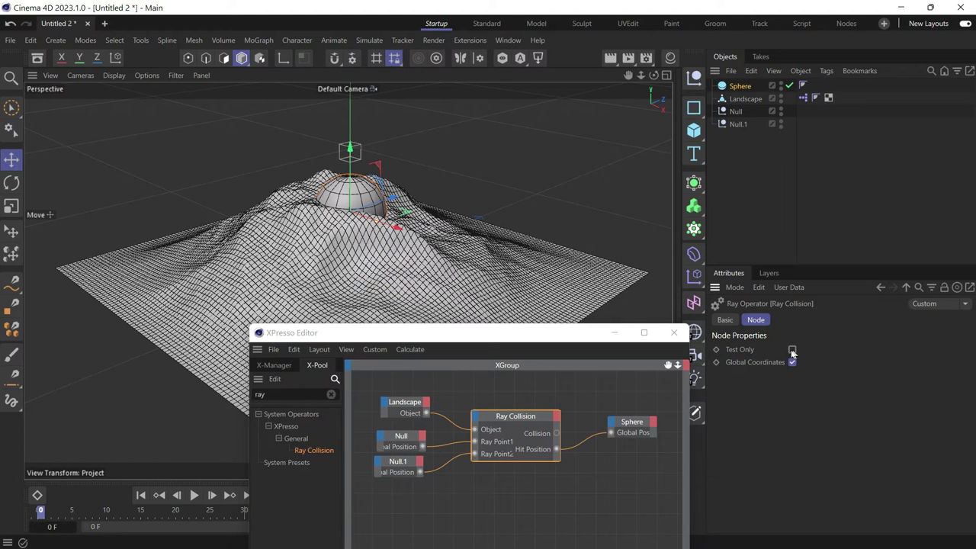
{"action": "left_click", "coordinate": [675, 333]}
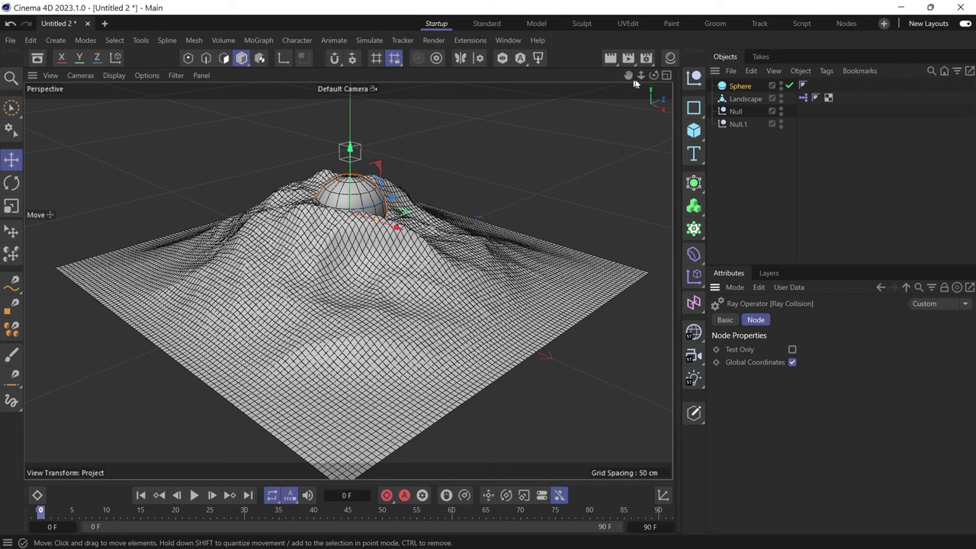
Reduce the sphere's radius so it becomes a small marker on the landscape
{"action": "left_click_drag", "start_coordinate": [654, 75], "coordinate": [652, 77]}
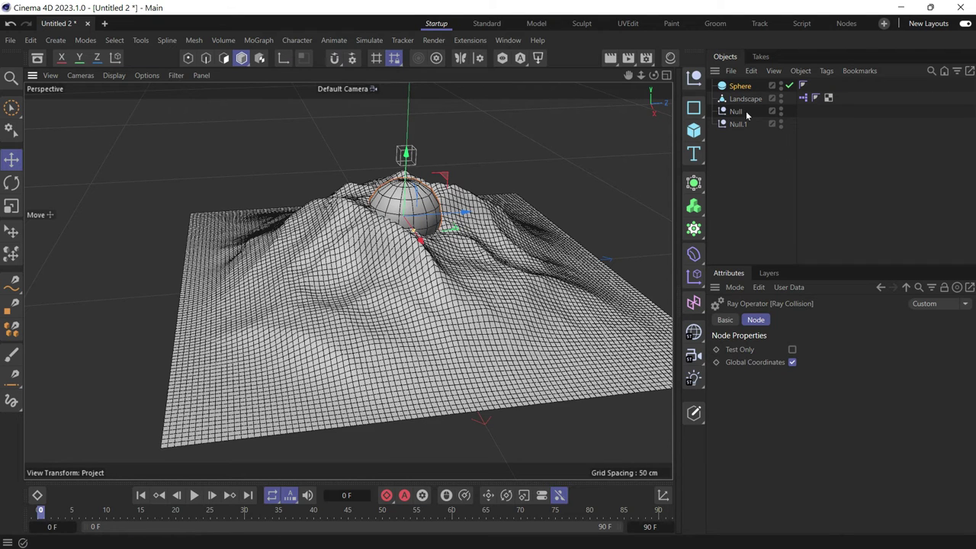
{"action": "left_click", "coordinate": [740, 86]}
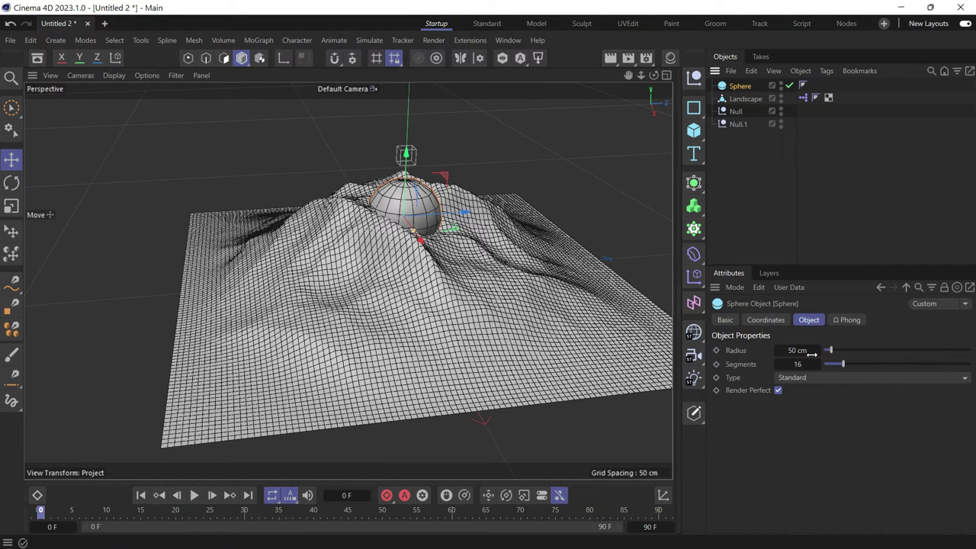
{"action": "left_click_drag", "start_coordinate": [812, 353], "coordinate": [783, 353]}
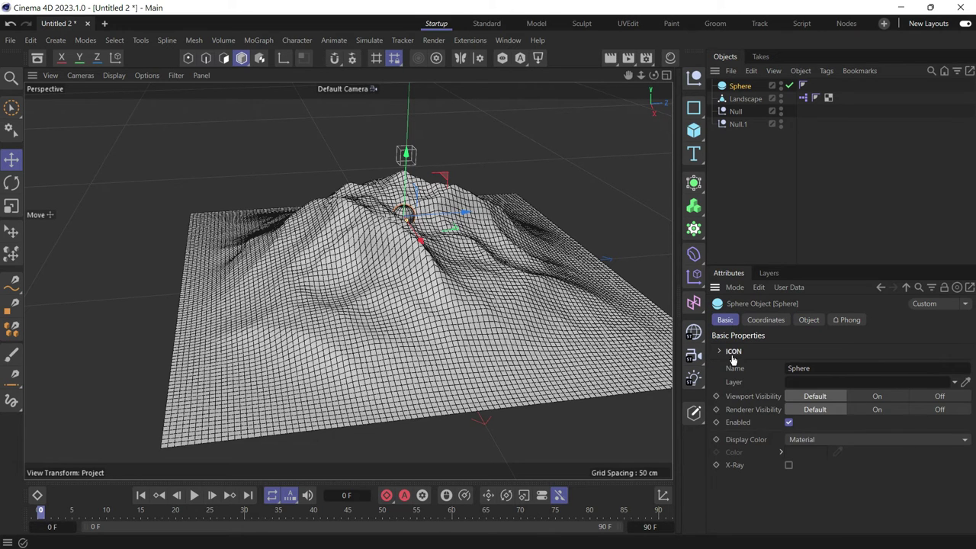
Give the sphere a custom display color of red (R 243, G 27, B 27) and deselect it
{"action": "left_click", "coordinate": [791, 439]}
{"action": "left_click", "coordinate": [803, 497]}
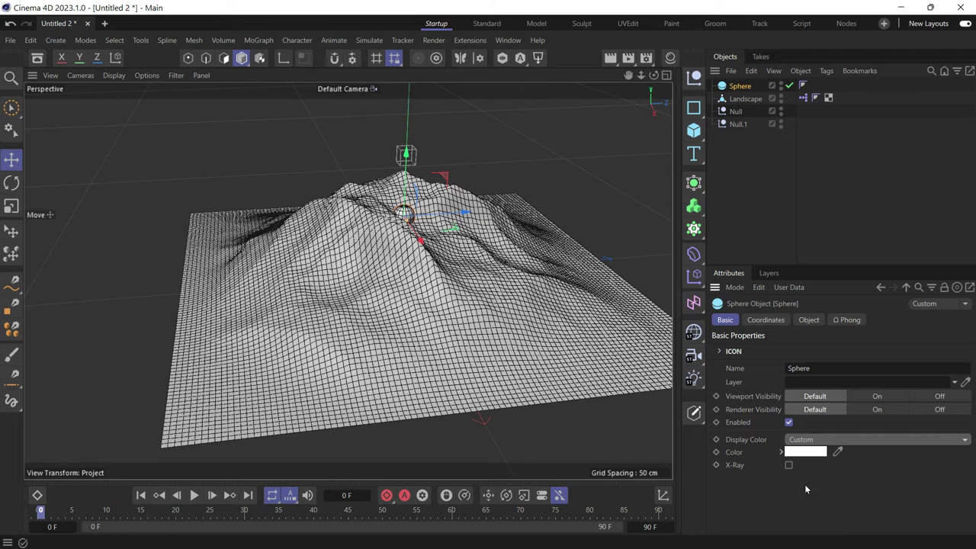
{"action": "left_click", "coordinate": [806, 451]}
{"action": "left_click_drag", "start_coordinate": [754, 475], "coordinate": [758, 456]}
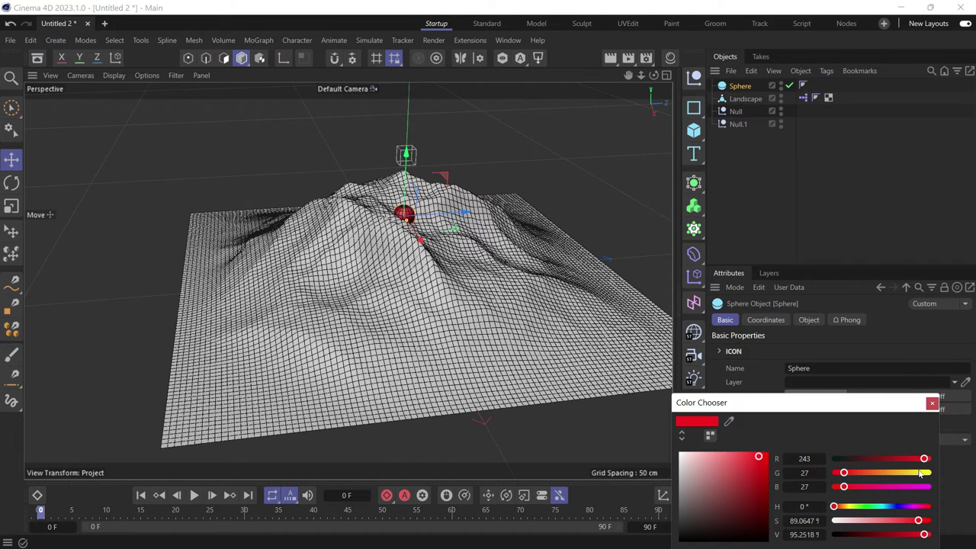
{"action": "left_click", "coordinate": [920, 474]}
{"action": "left_click", "coordinate": [844, 476]}
{"action": "left_click", "coordinate": [749, 146]}
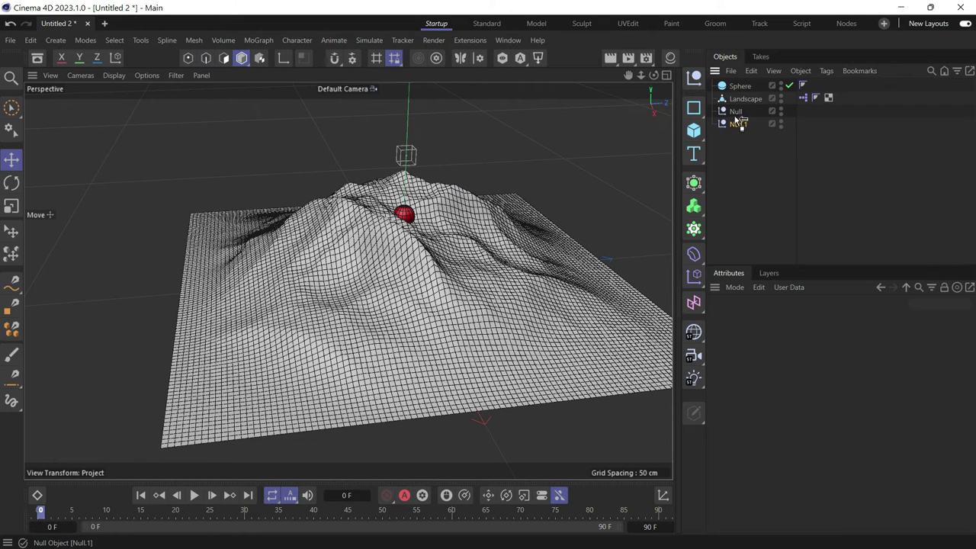
Parent Null.1 under Null and move Null horizontally across the landscape to near its peak, testing how the sphere follows
{"action": "left_click_drag", "start_coordinate": [739, 122], "coordinate": [736, 113]}
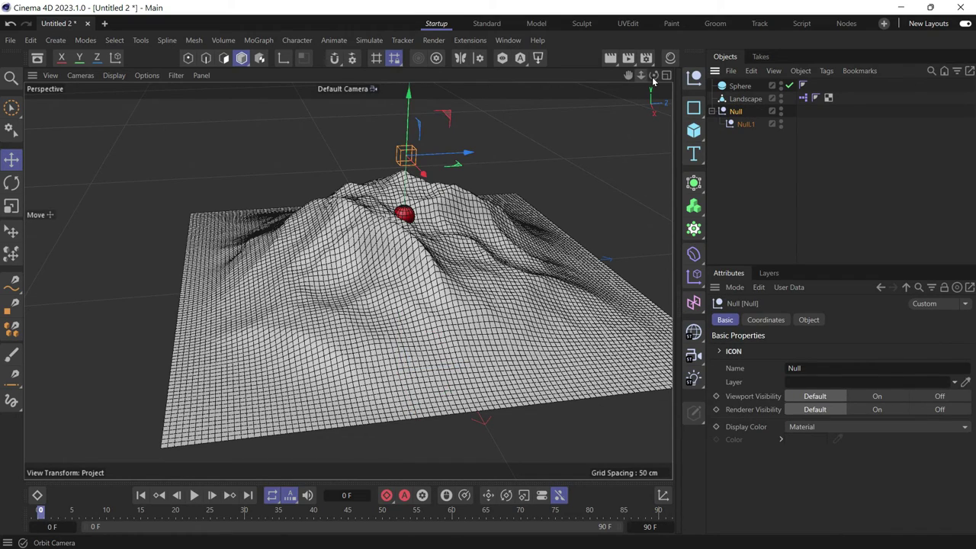
{"action": "left_click_drag", "start_coordinate": [654, 75], "coordinate": [603, 90]}
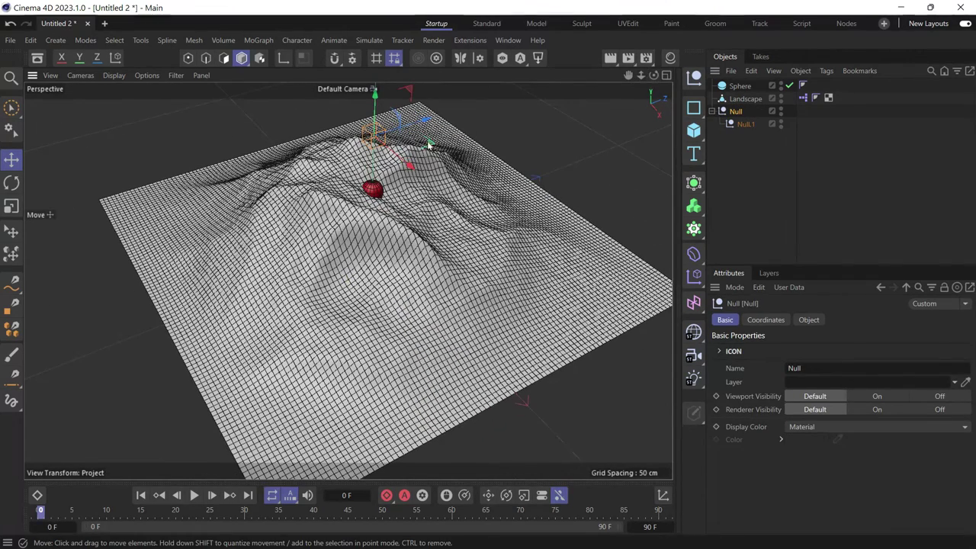
{"action": "left_click_drag", "start_coordinate": [433, 145], "coordinate": [450, 234]}
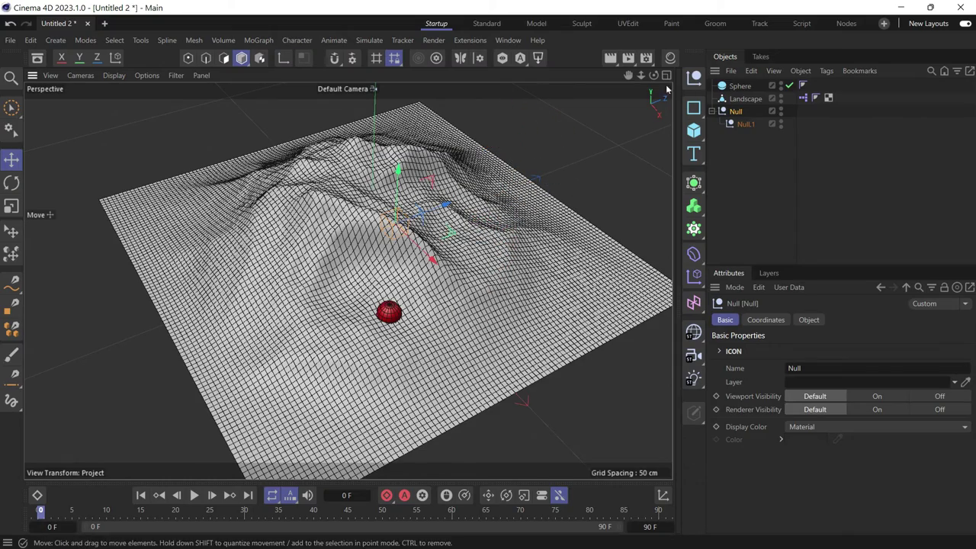
{"action": "left_click_drag", "start_coordinate": [654, 75], "coordinate": [451, 159]}
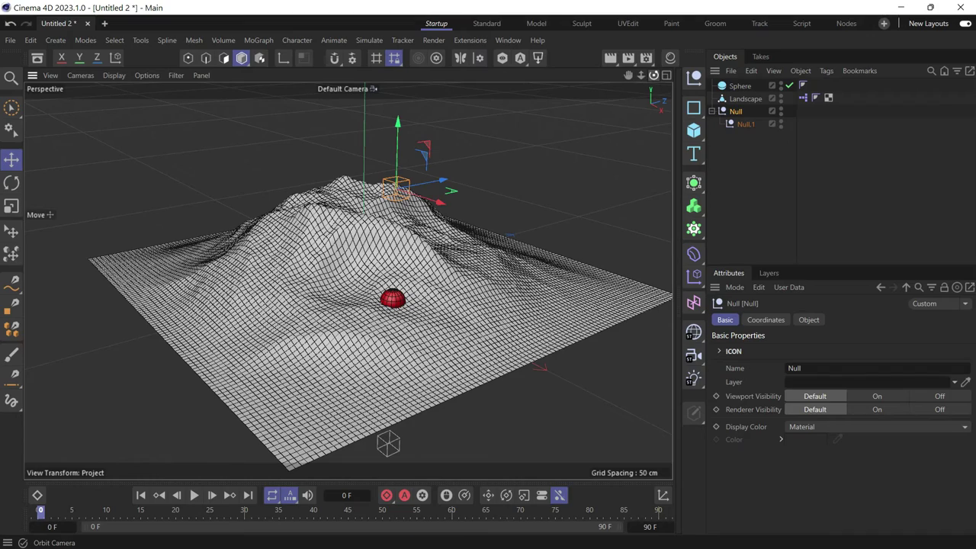
{"action": "left_click_drag", "start_coordinate": [654, 75], "coordinate": [549, 152]}
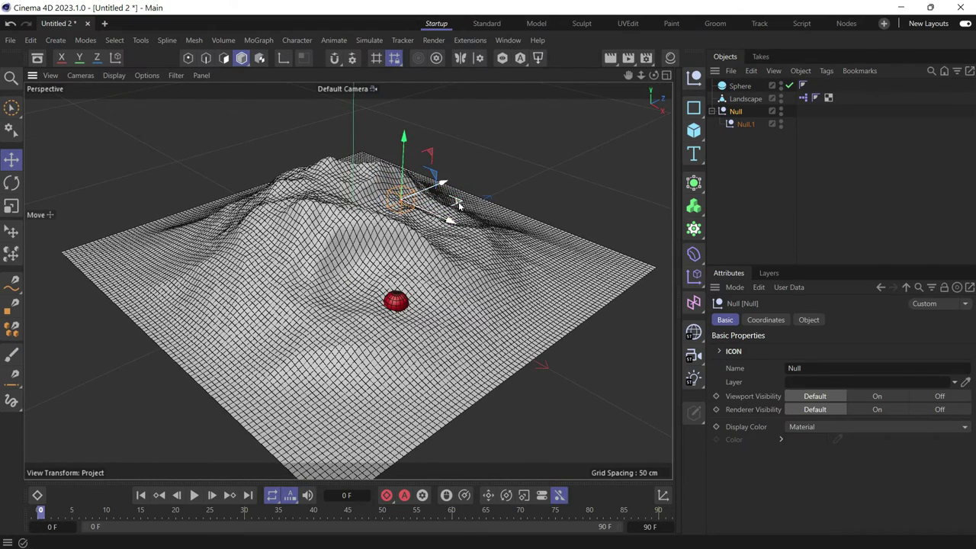
{"action": "left_click_drag", "start_coordinate": [459, 205], "coordinate": [387, 145]}
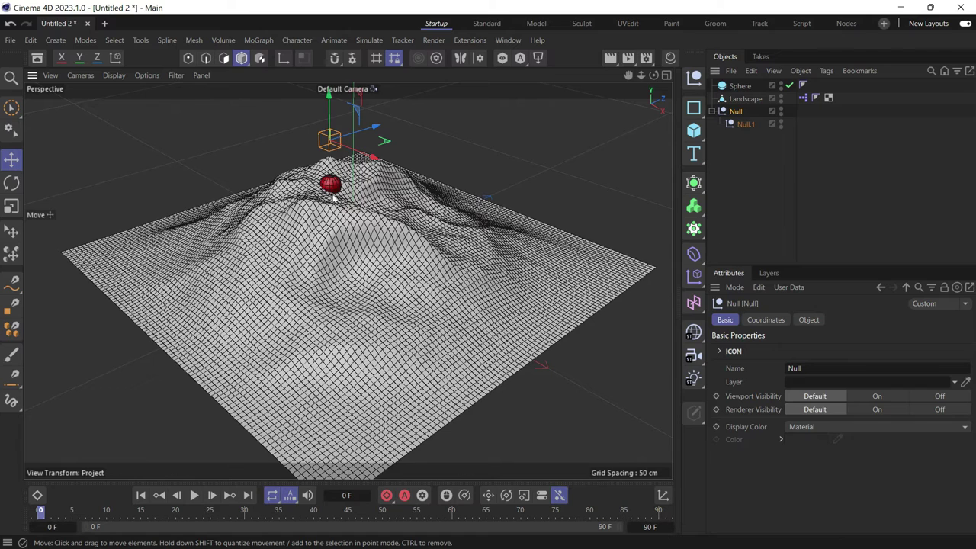
Add a Tracer object that traces the Sphere and show its object properties
{"action": "left_click", "coordinate": [740, 86]}
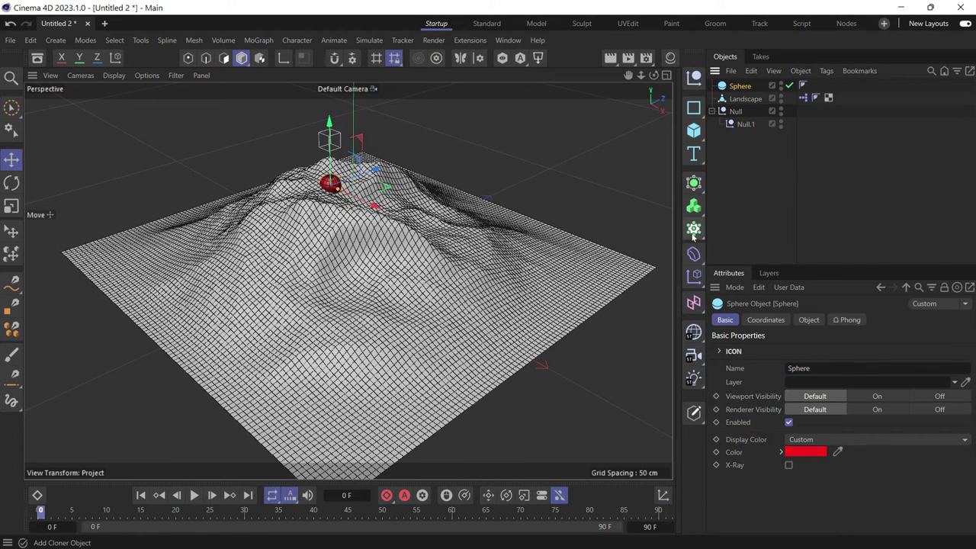
{"action": "left_click_drag", "start_coordinate": [694, 236], "coordinate": [749, 341]}
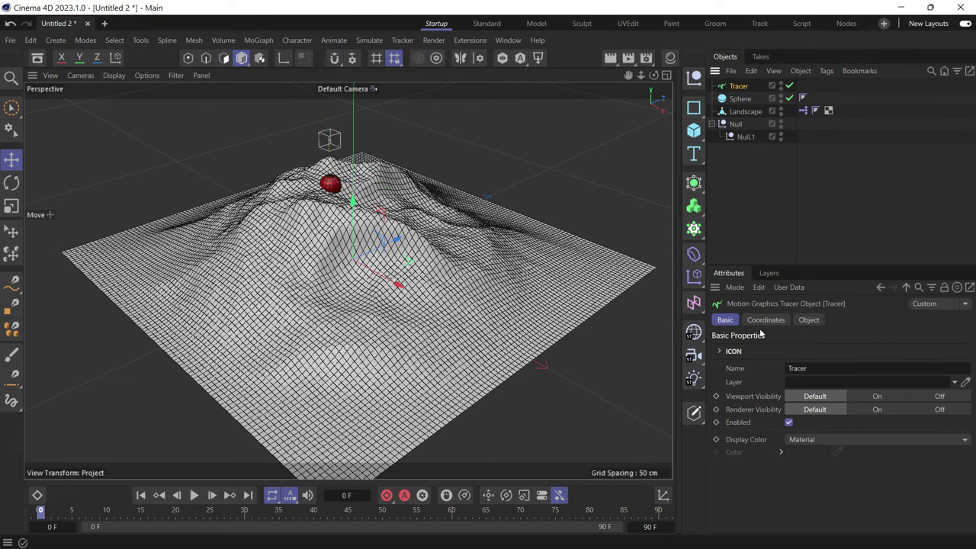
{"action": "left_click", "coordinate": [807, 321]}
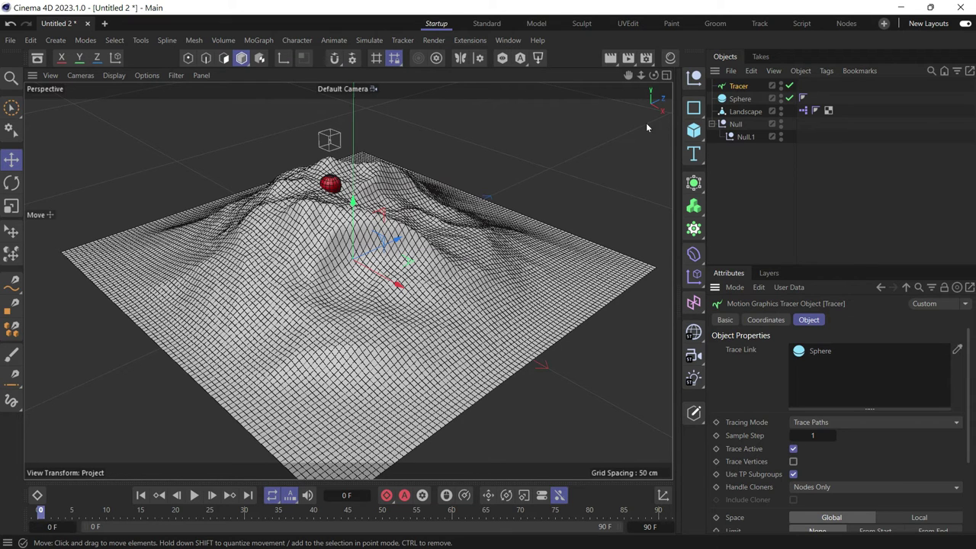
Add a Vibrate animation tag to the parent Null
{"action": "left_click", "coordinate": [728, 127]}
{"action": "right_click", "coordinate": [728, 127]}
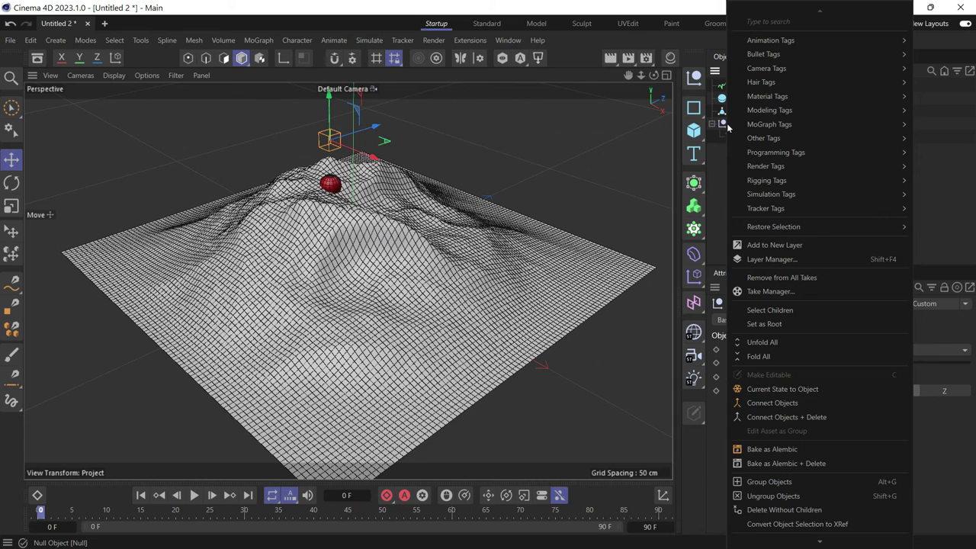
{"action": "mouse_move", "coordinate": [771, 40]}
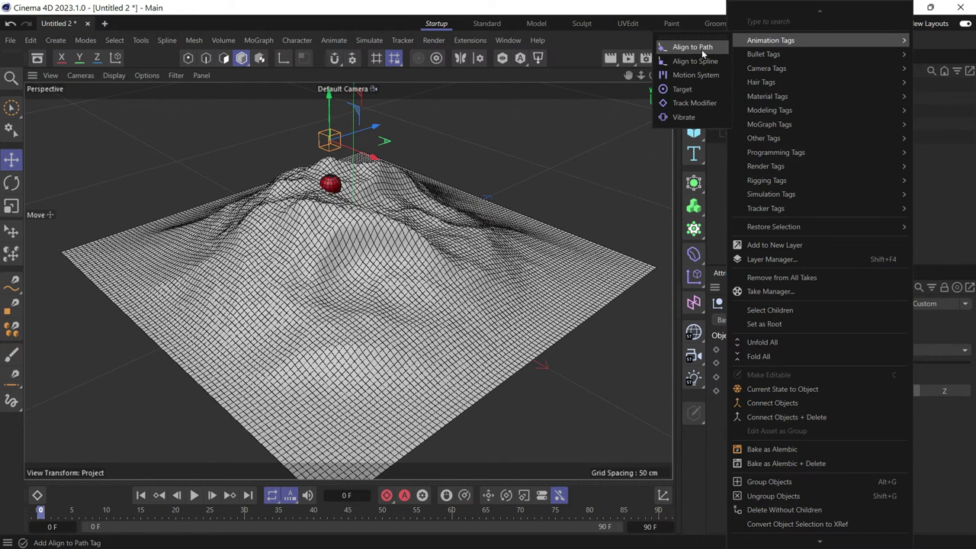
{"action": "left_click", "coordinate": [694, 118]}
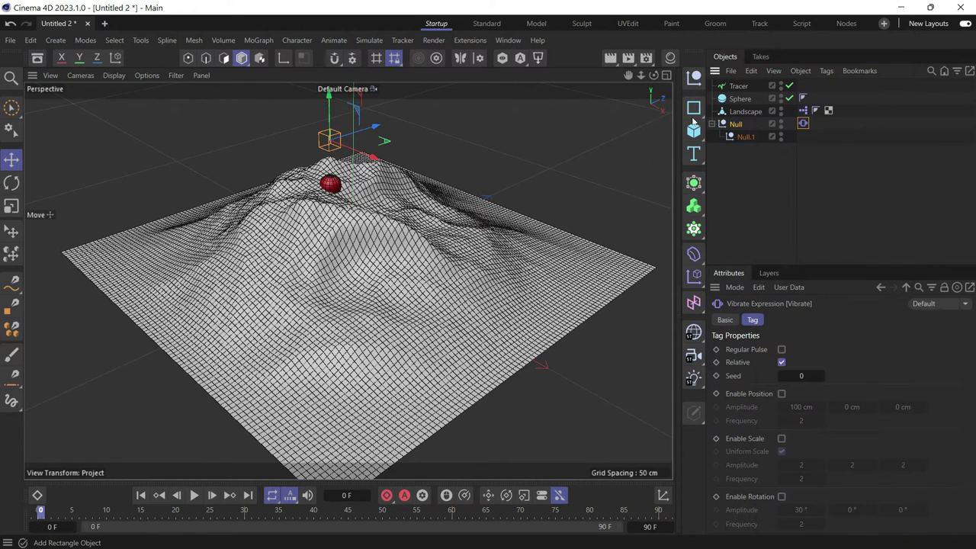
Enable position vibration with an amplitude of 100 cm, 0 cm and 170 cm and a frequency of 1
{"action": "left_click", "coordinate": [782, 393]}
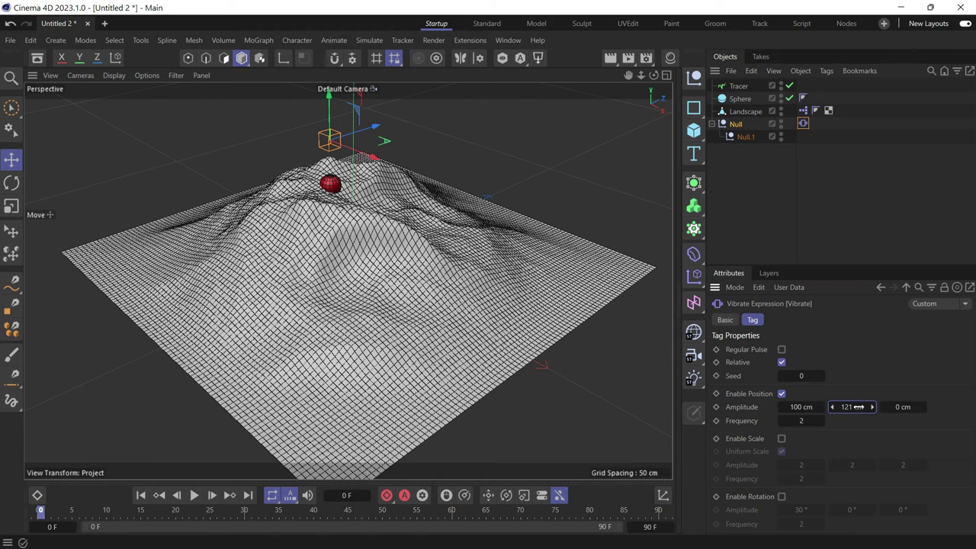
{"action": "left_click_drag", "start_coordinate": [900, 407], "coordinate": [938, 406]}
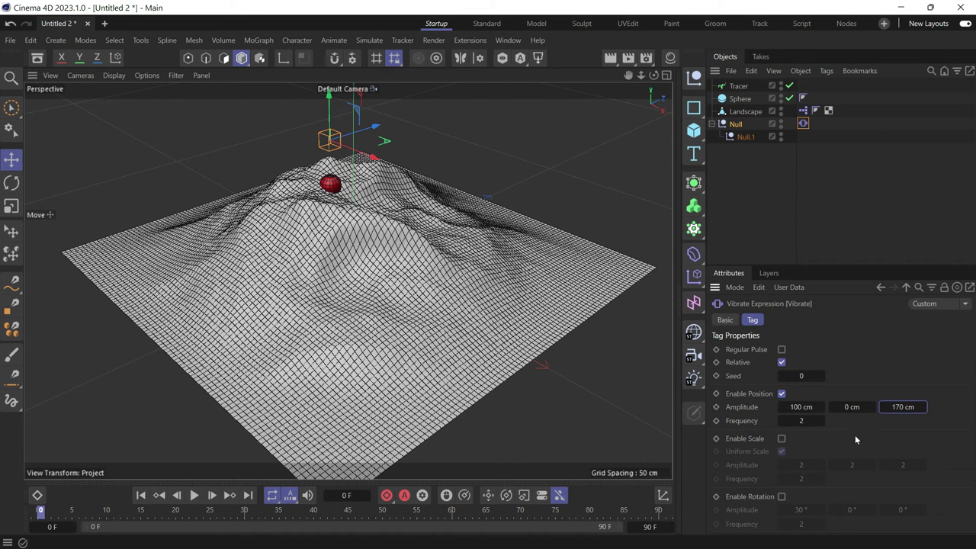
{"action": "left_click", "coordinate": [804, 420]}
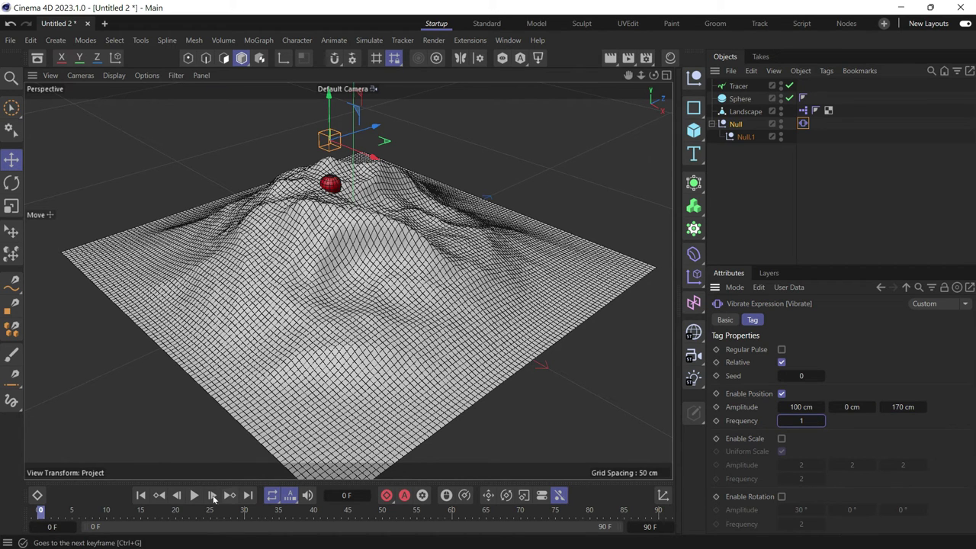
Play the animation and extend the timeline to 761 frames, viewing the whole landscape from above
{"action": "left_click", "coordinate": [194, 496]}
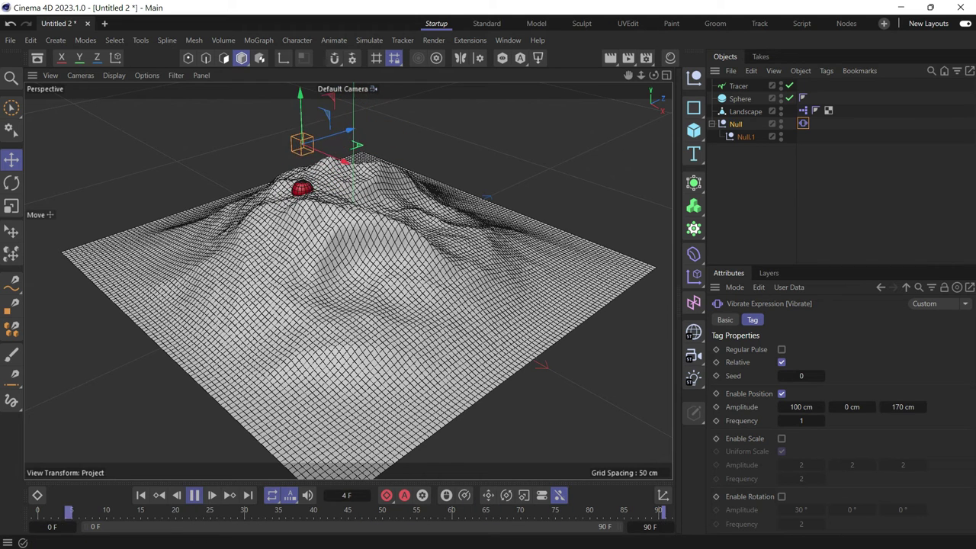
{"action": "left_click_drag", "start_coordinate": [661, 510], "coordinate": [665, 509]}
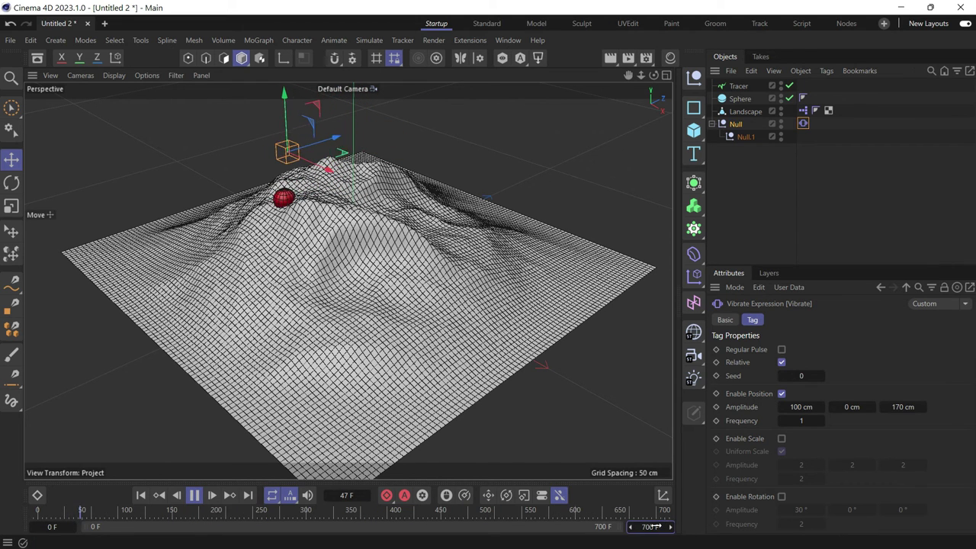
{"action": "mouse_move", "coordinate": [653, 77]}
{"action": "left_mouse_down"}
{"action": "mouse_move", "coordinate": [617, 83]}
{"action": "mouse_move", "coordinate": [652, 75]}
{"action": "mouse_move", "coordinate": [637, 74]}
{"action": "left_mouse_up"}
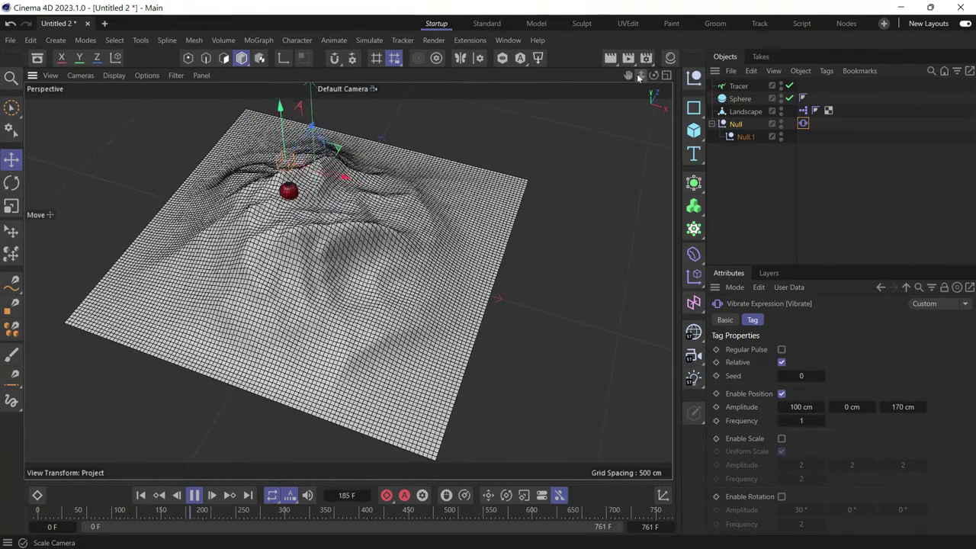
Set the Tracer's display color to Custom with a deep red of about RGB 198, 21, 21, and deselect it
{"action": "left_click", "coordinate": [737, 87]}
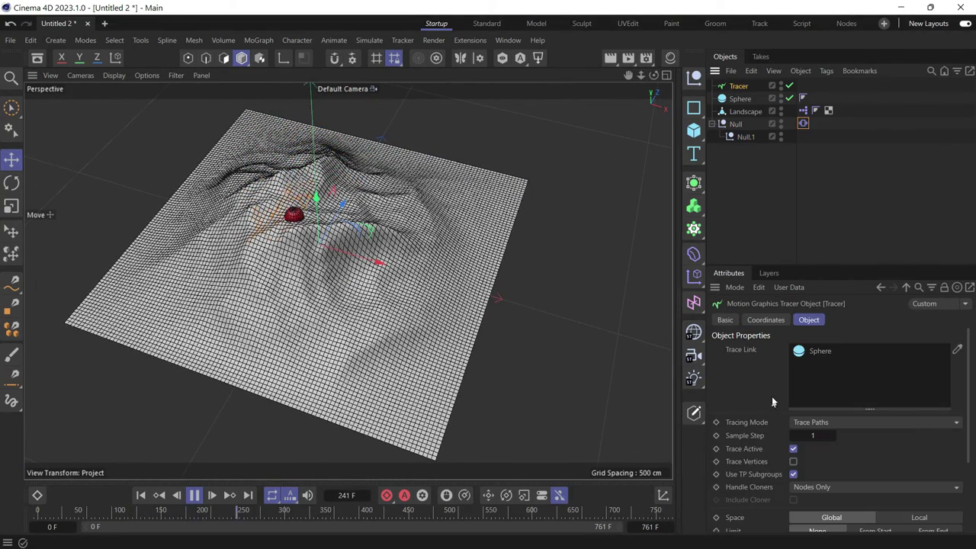
{"action": "left_click", "coordinate": [726, 320]}
{"action": "left_click", "coordinate": [807, 439]}
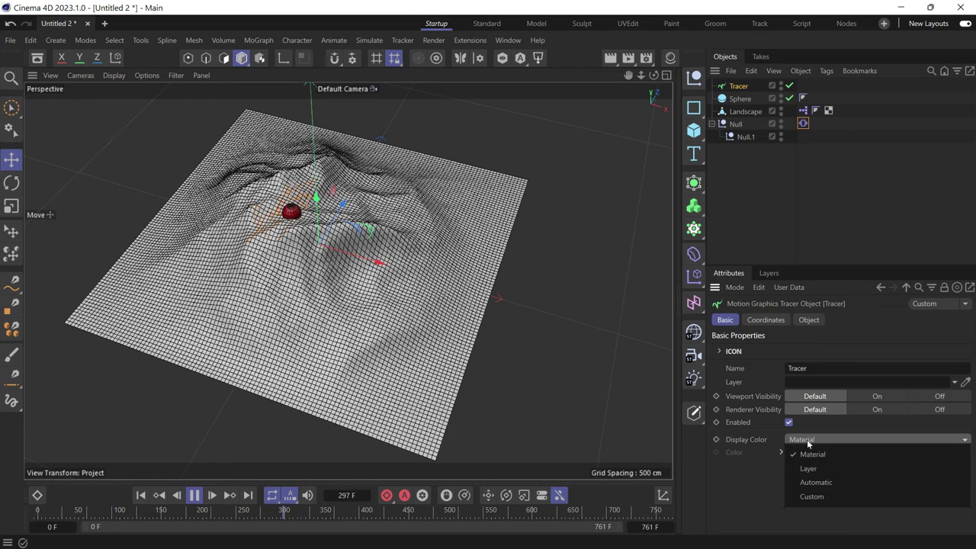
{"action": "left_click", "coordinate": [809, 495]}
{"action": "left_click", "coordinate": [811, 453]}
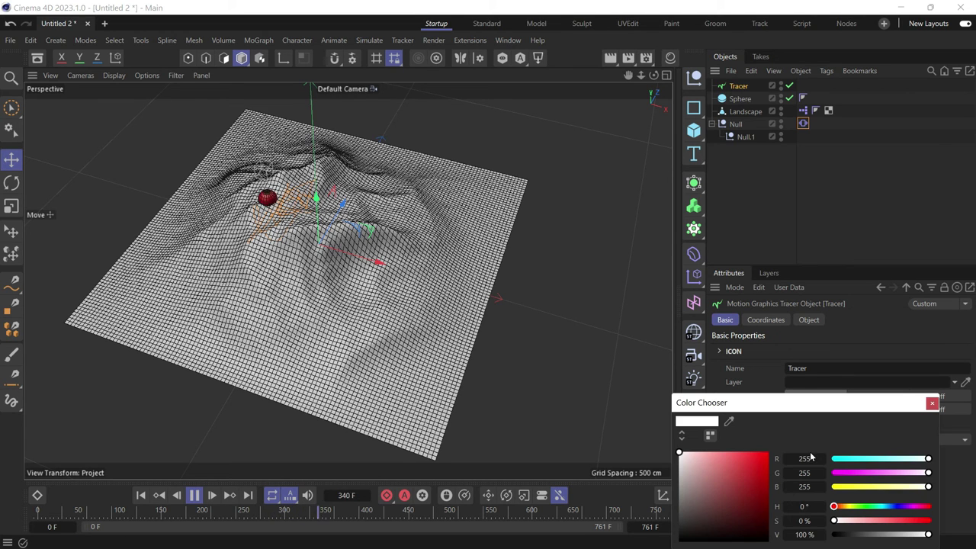
{"action": "left_click", "coordinate": [759, 472]}
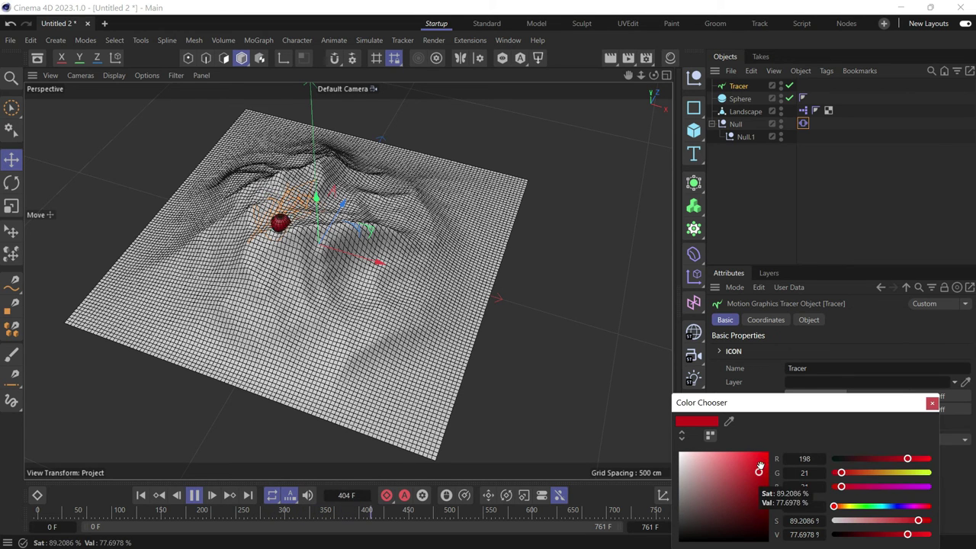
{"action": "left_click", "coordinate": [743, 212]}
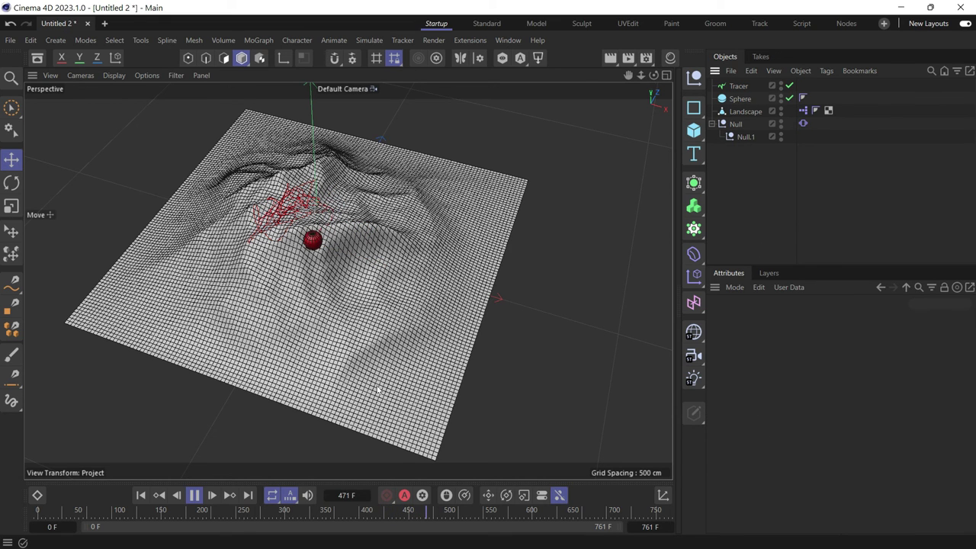
Replay the animation from the first frame and show the landscape in Gouraud shading without wireframe lines
{"action": "left_click", "coordinate": [140, 495]}
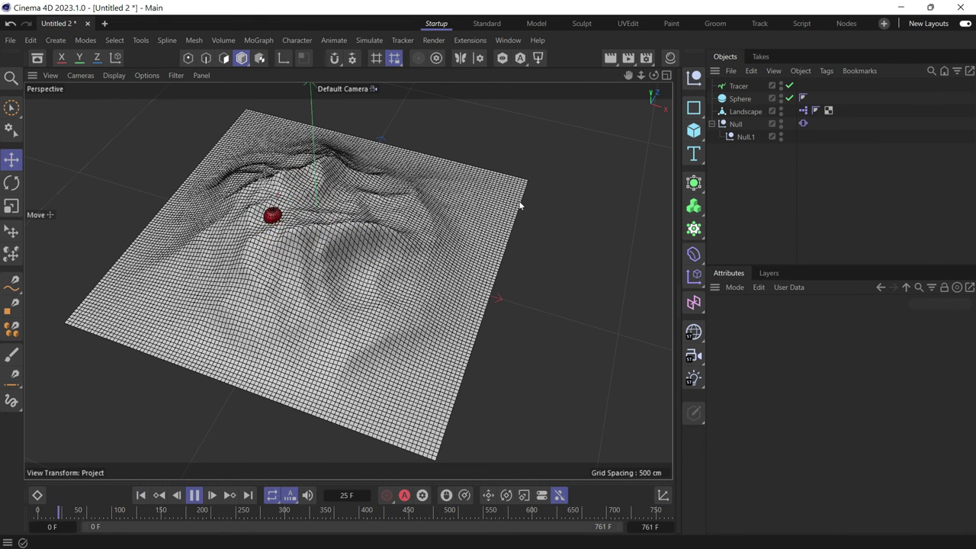
{"action": "key", "text": "n"}
{"action": "key", "text": "a"}
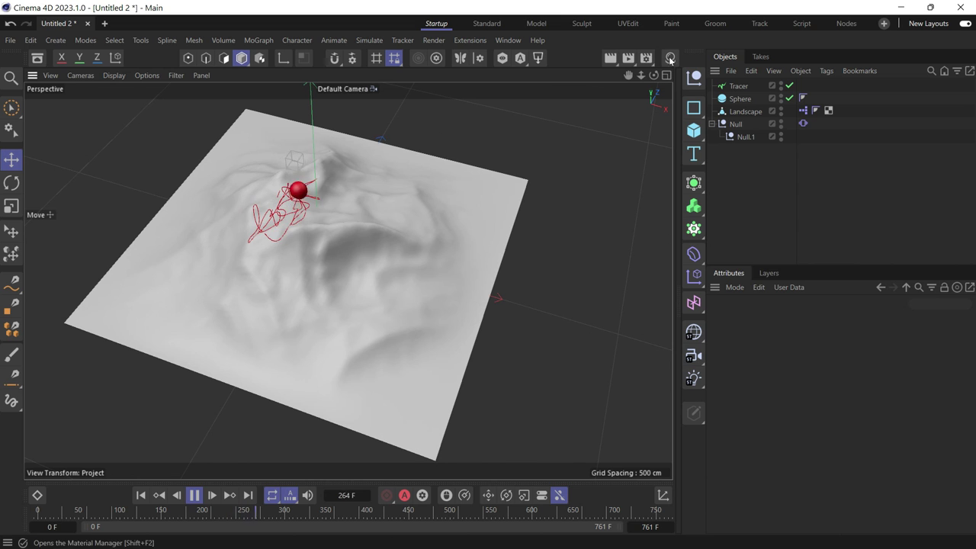
{"action": "left_click_drag", "start_coordinate": [653, 75], "coordinate": [654, 77]}
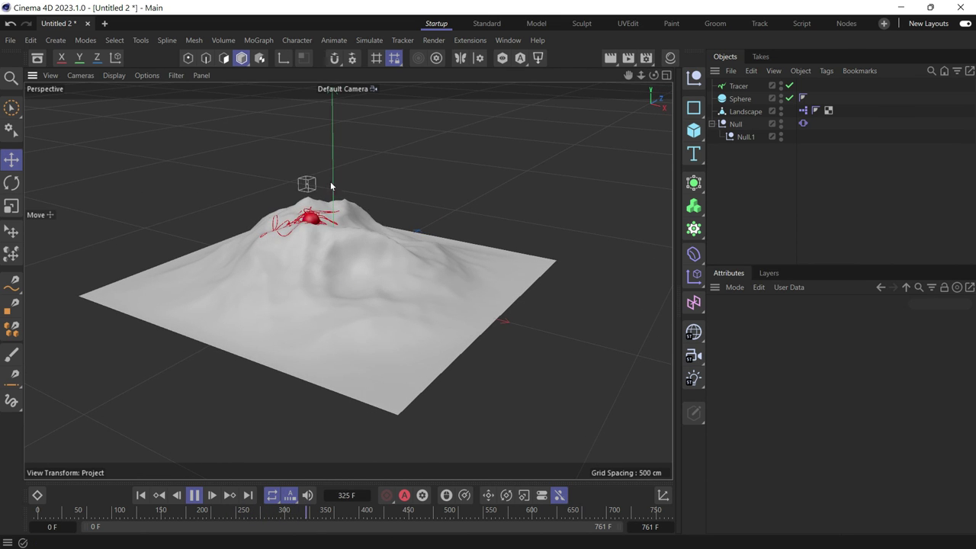